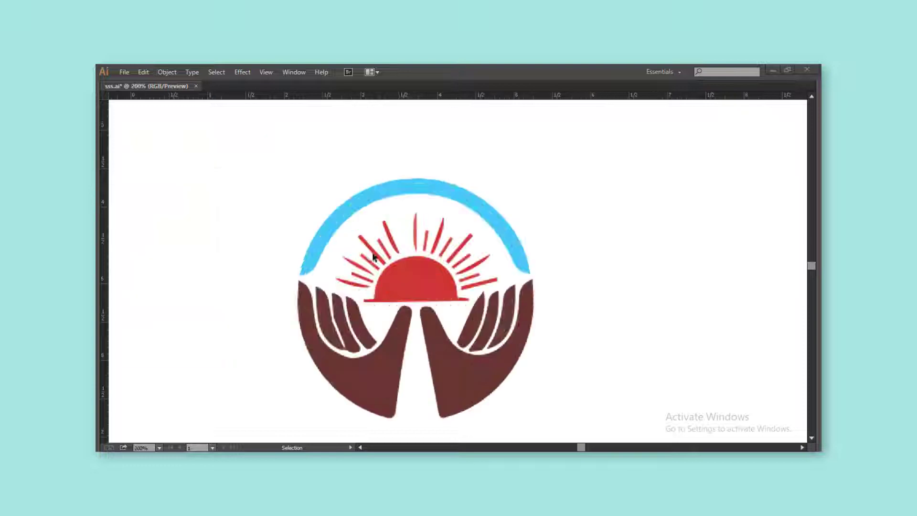
Step: Draw an unfilled, green-outlined ellipse and fit it along the blue arc's inner edge
key("Tab")
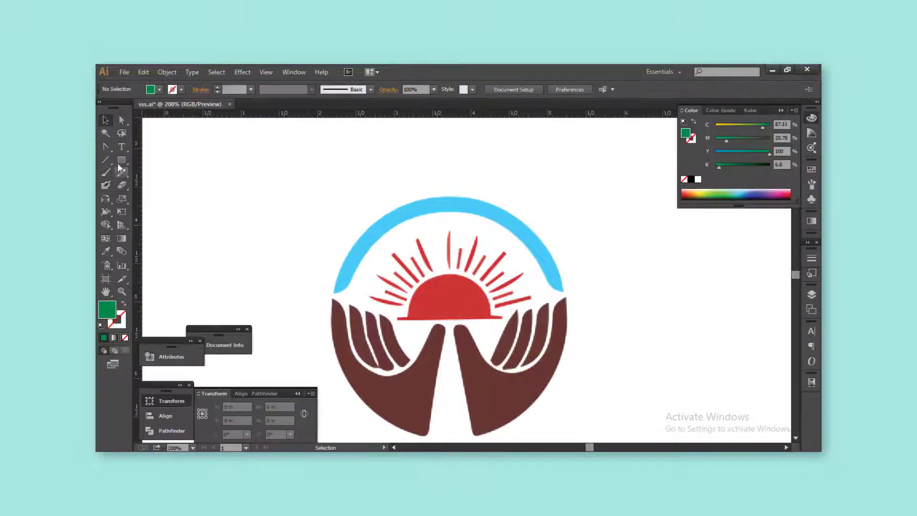
left_click_drag(121, 159, 158, 178)
left_click_drag(325, 182, 563, 381)
key("shift+x")
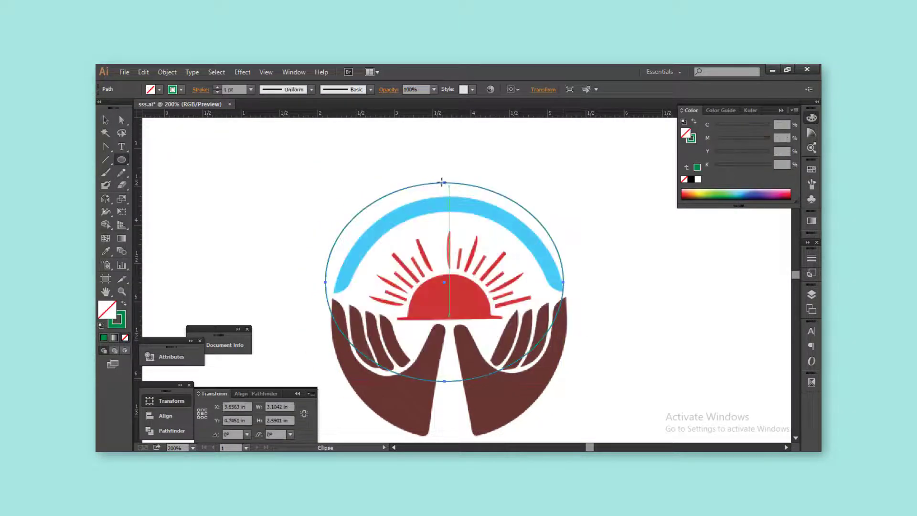
key("v")
left_click_drag(416, 187, 431, 215)
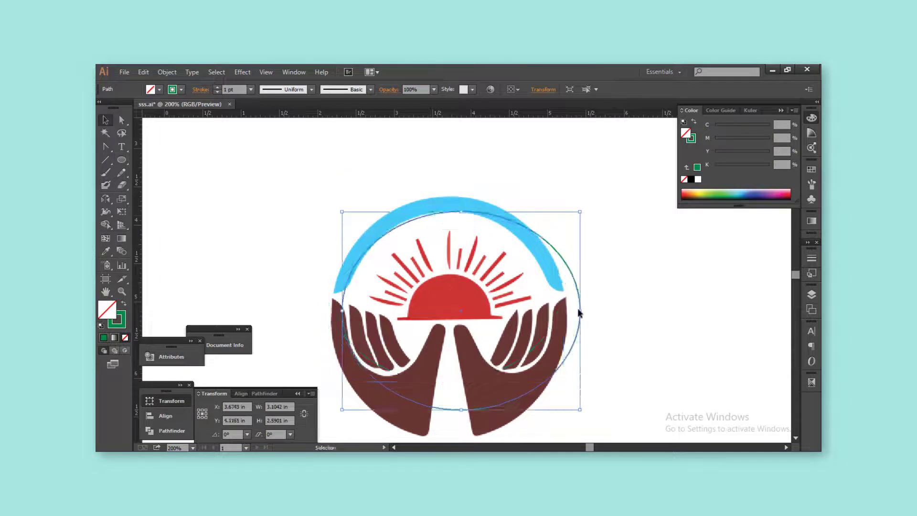
left_click_drag(578, 313, 566, 311)
scroll(436, 235, "up", 2)
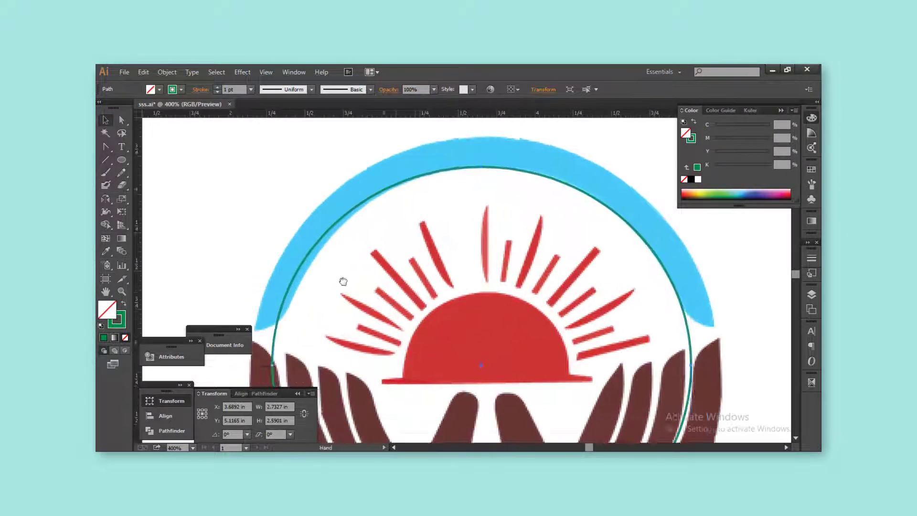
scroll(343, 281, "down", 2)
left_click(403, 227)
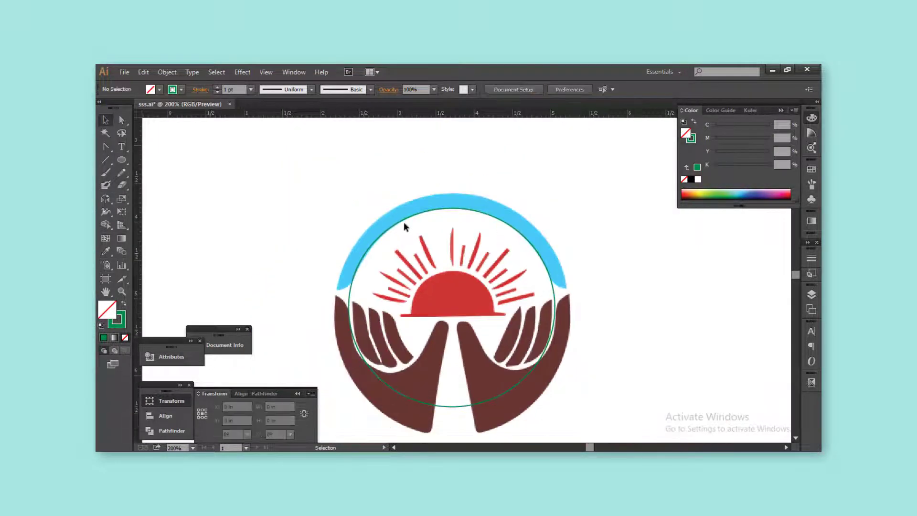
Step: Enlarge the hidden circle beneath the arc out to the arc's outer edge
left_click(409, 202)
left_click_drag(557, 292, 568, 292)
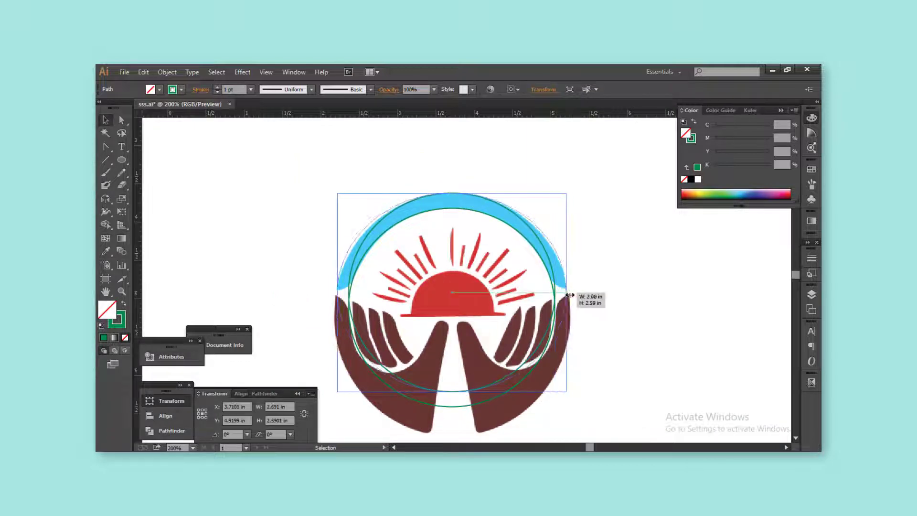
scroll(340, 302, "up", 2)
scroll(339, 303, "up", 1)
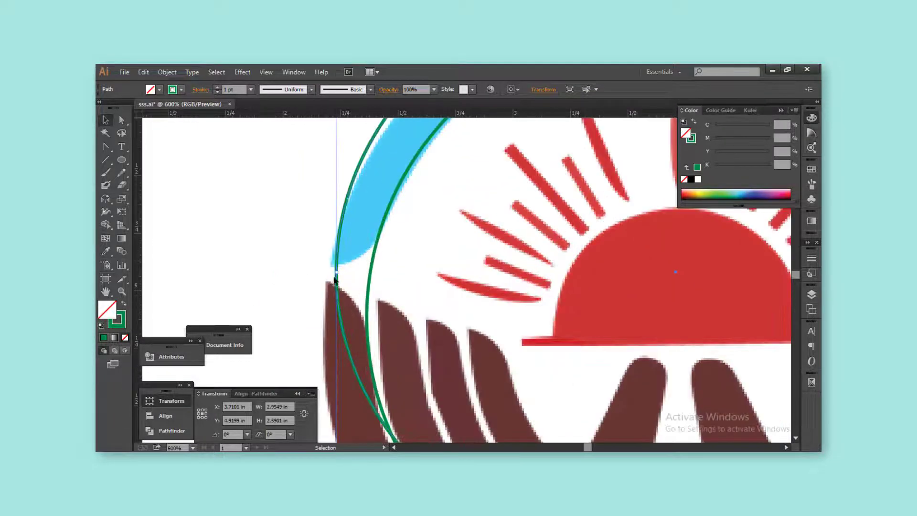
left_click_drag(337, 275, 332, 275)
scroll(335, 268, "down", 1)
scroll(394, 228, "down", 1)
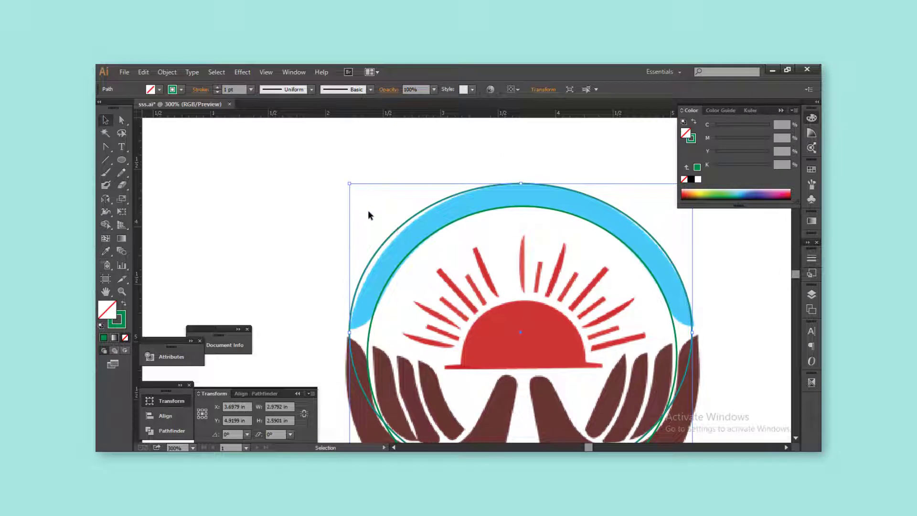
key("a")
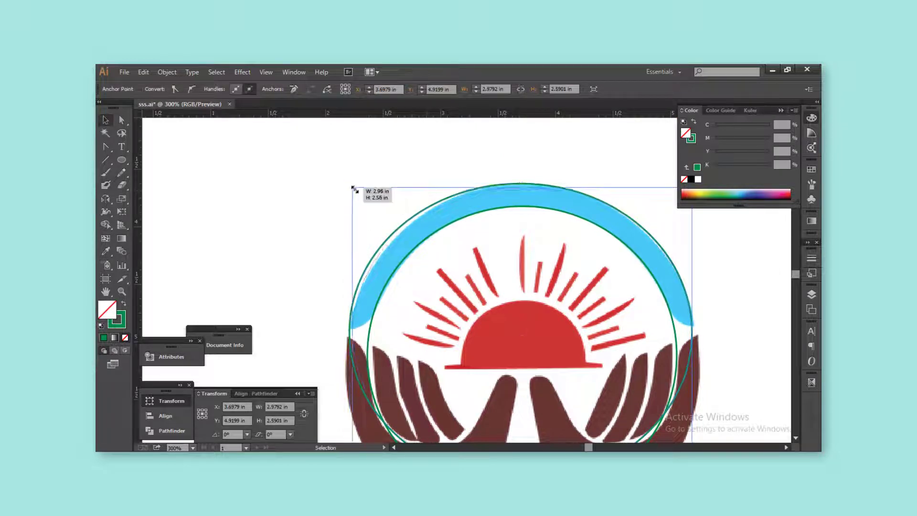
left_click(347, 187)
left_click(501, 191)
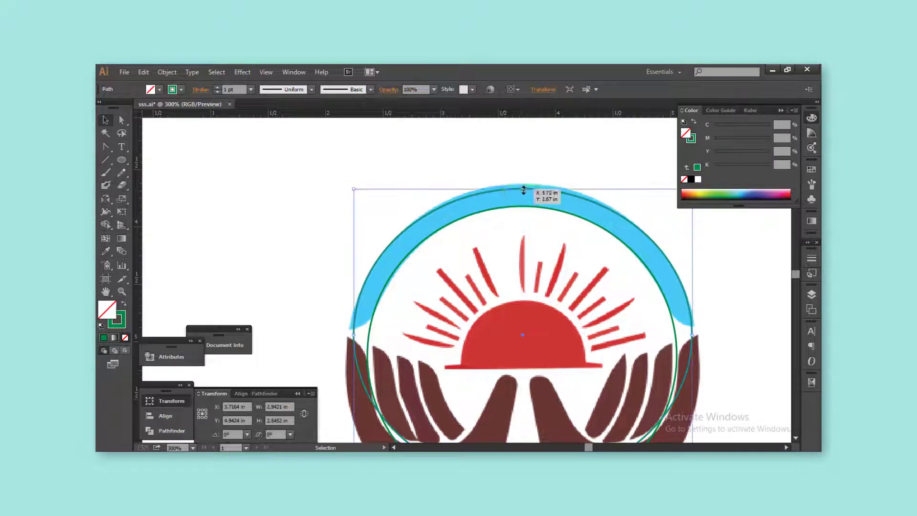
key("Tab")
Step: Use Convert Anchor Point on the anchors at the arc's left and right tips to reshape the curve
left_click(678, 244)
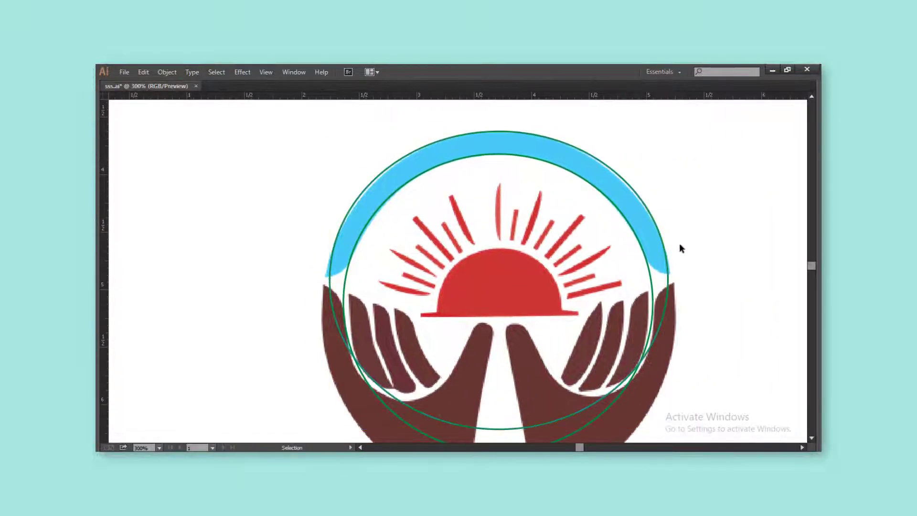
key("shift+c")
scroll(356, 276, "up", 2)
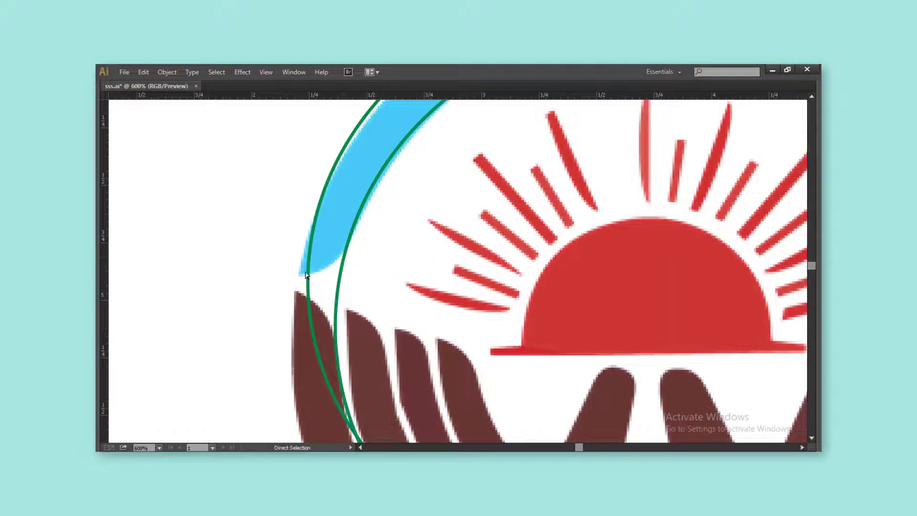
scroll(306, 275, "down", 2)
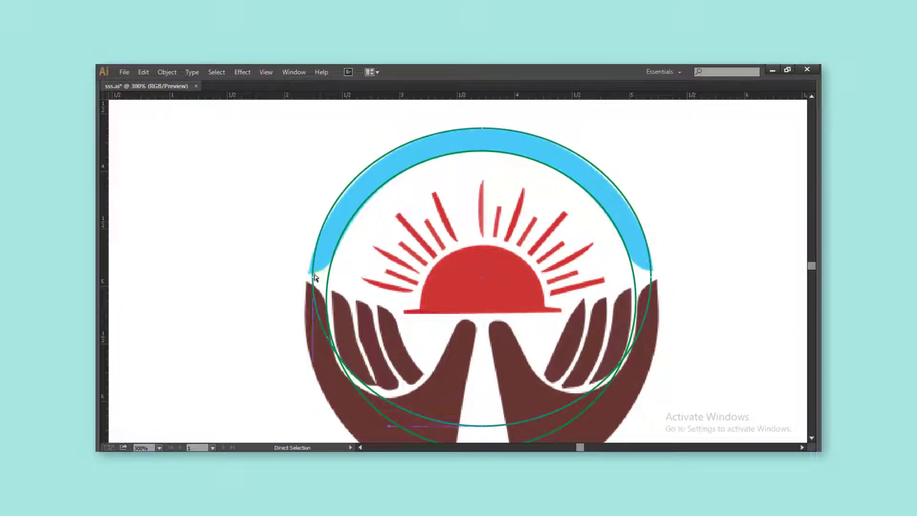
left_click_drag(314, 277, 308, 273)
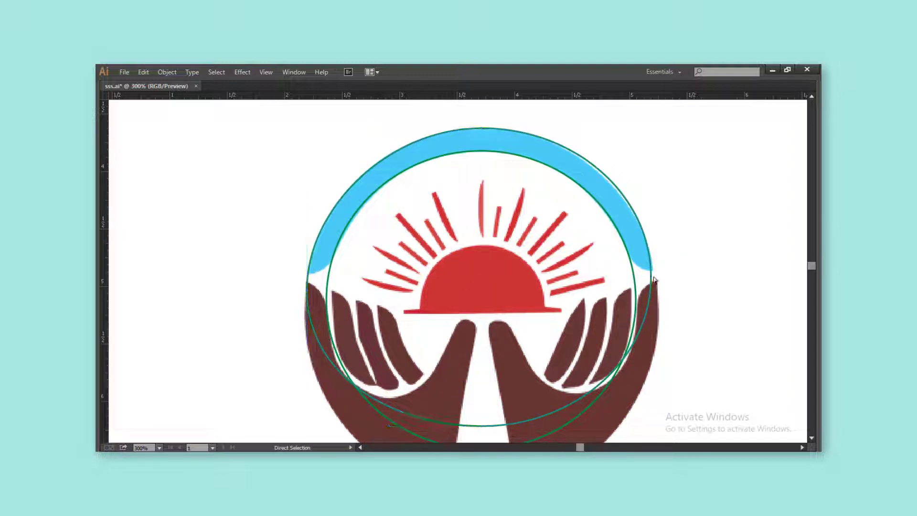
left_click_drag(652, 278, 656, 201)
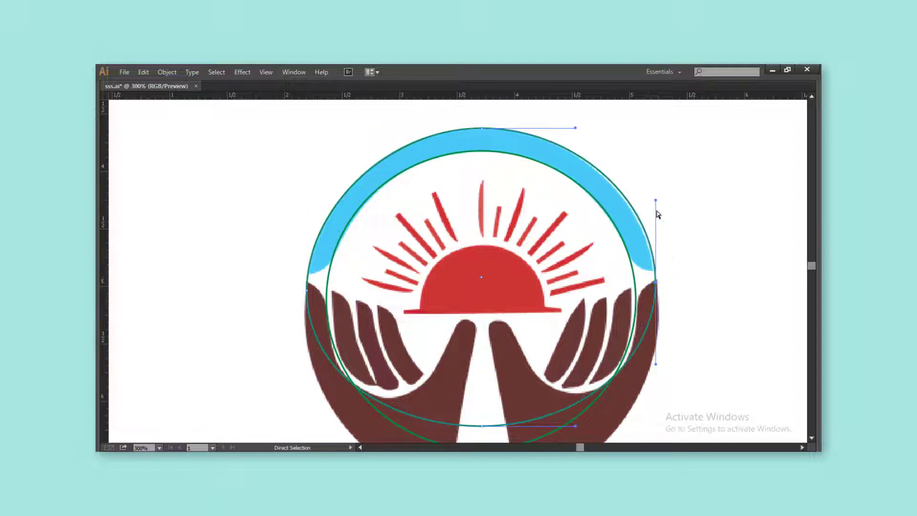
left_click(681, 262, "ctrl")
key("Tab")
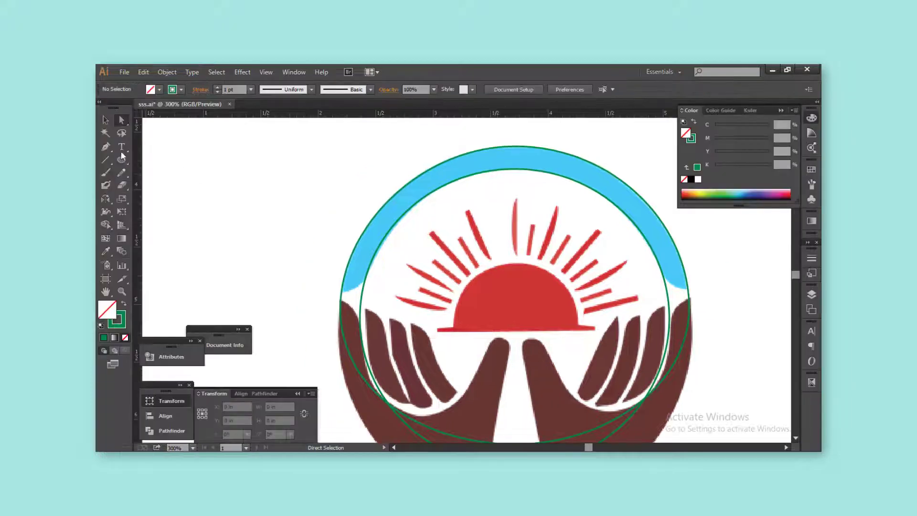
Step: Draw short Pen paths across the arc's left and right tips, then select the large circle
scroll(342, 274, "up", 2)
left_click(329, 310)
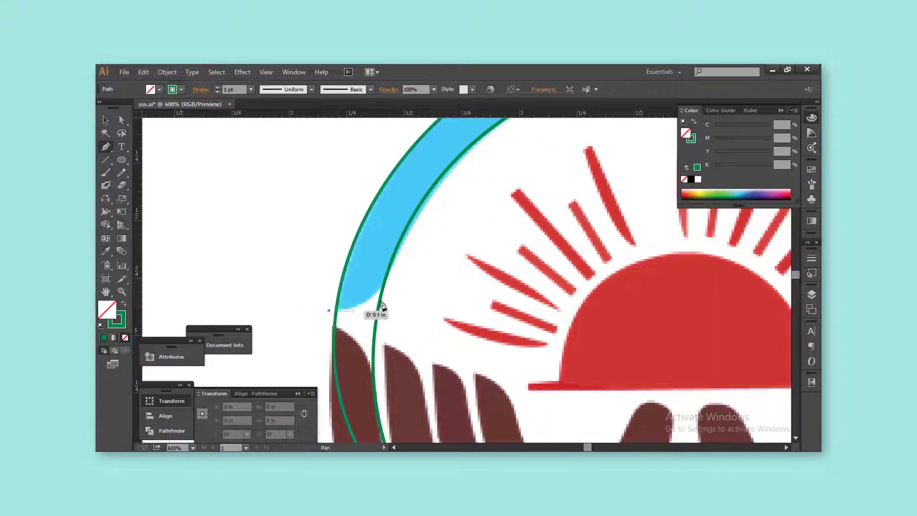
left_click_drag(391, 275, 400, 257)
scroll(430, 253, "down", 3)
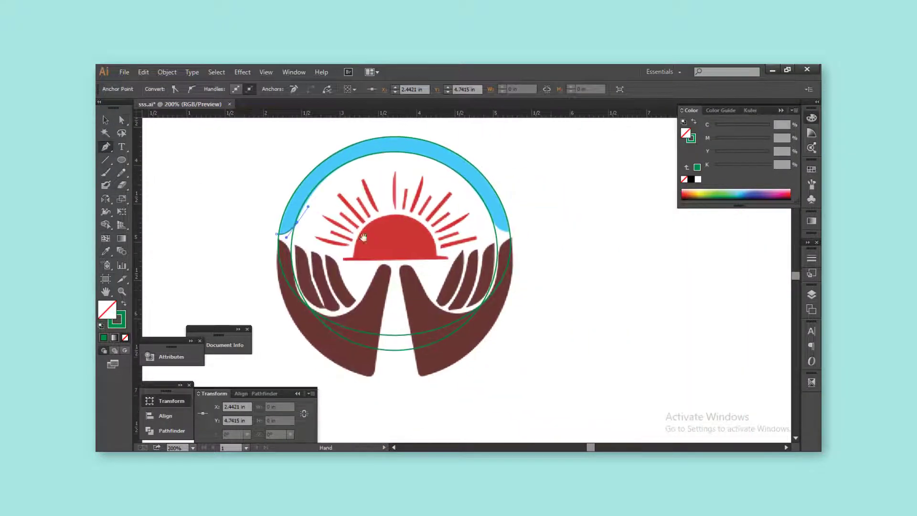
left_click(551, 294, "ctrl")
scroll(522, 252, "up", 2)
left_click(500, 211, "ctrl")
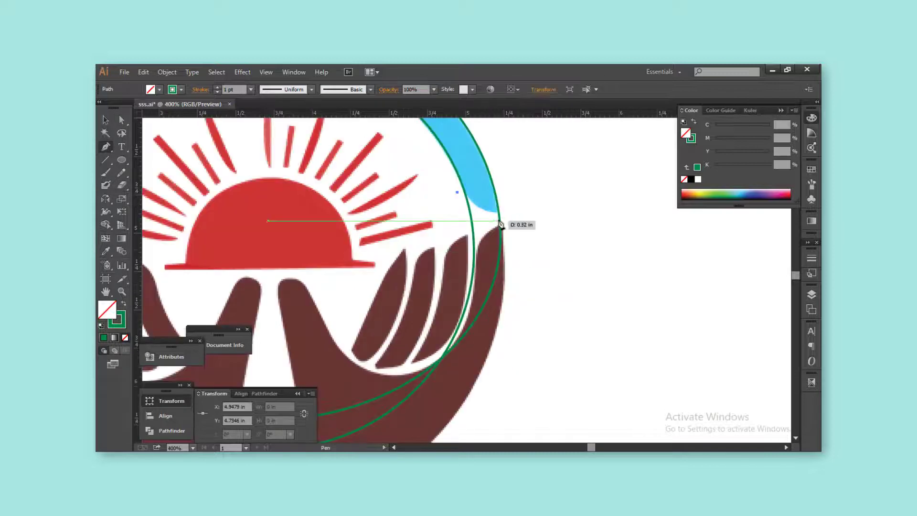
scroll(523, 234, "down", 3)
left_click(513, 267, "ctrl")
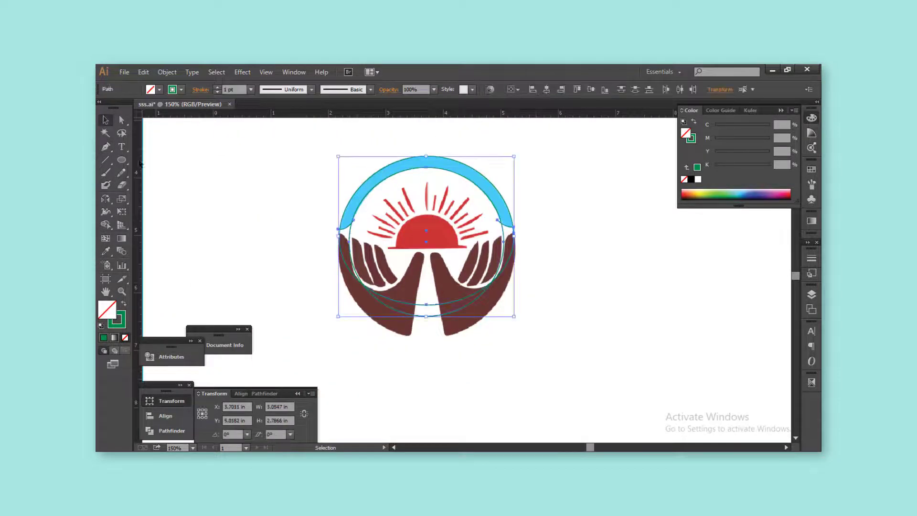
Step: Shape-build the arc into one closed shape, delete the leftover circle segments, and zoom to check both tips
left_click(260, 186)
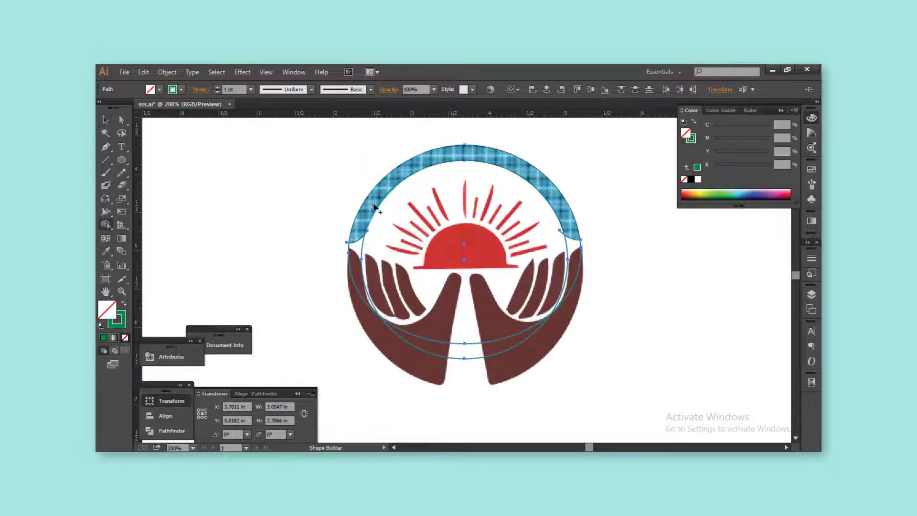
scroll(474, 312, "up", 1)
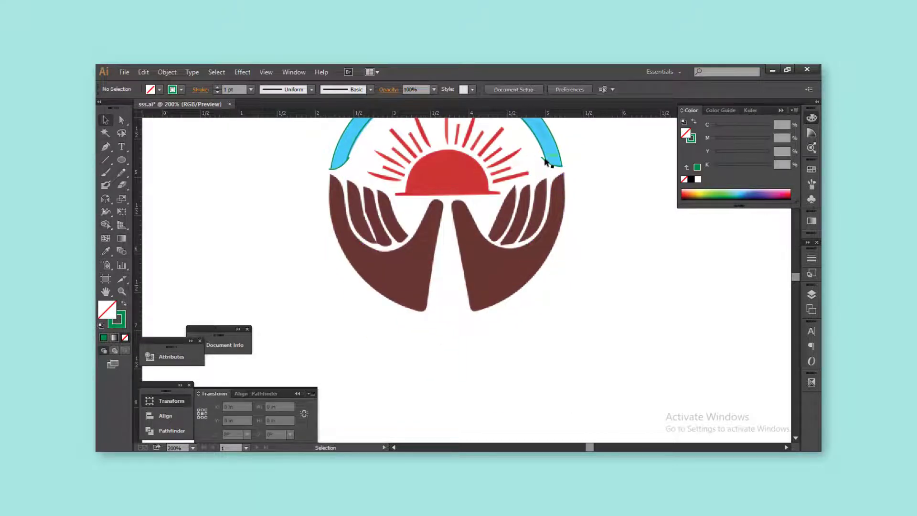
scroll(525, 152, "up", 2)
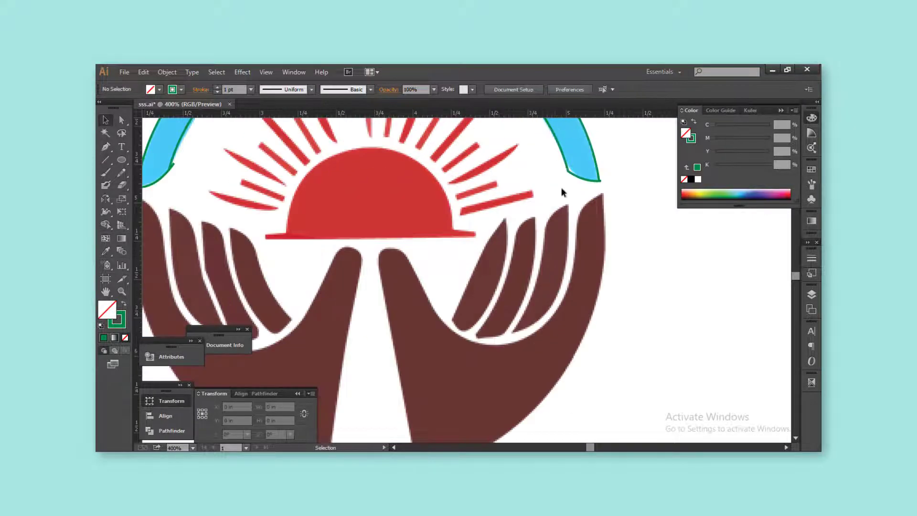
scroll(575, 184, "down", 3)
scroll(315, 180, "up", 3)
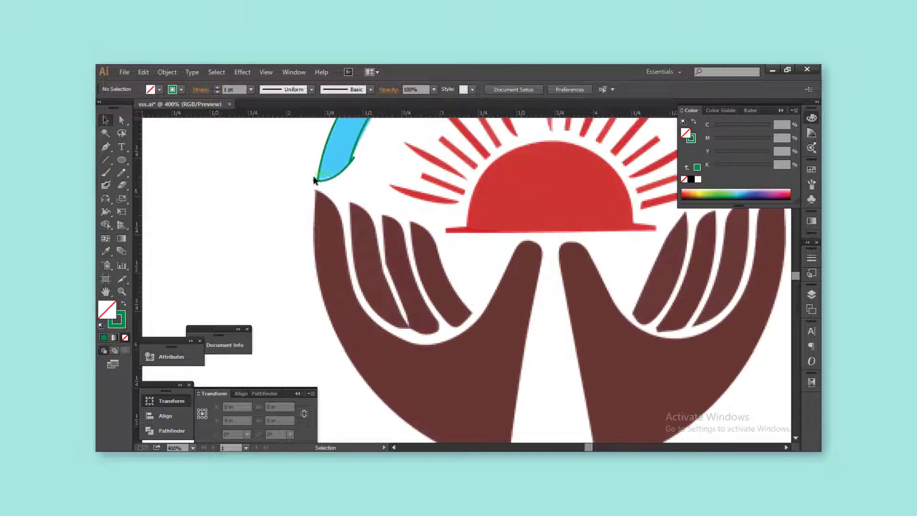
scroll(454, 201, "down", 3)
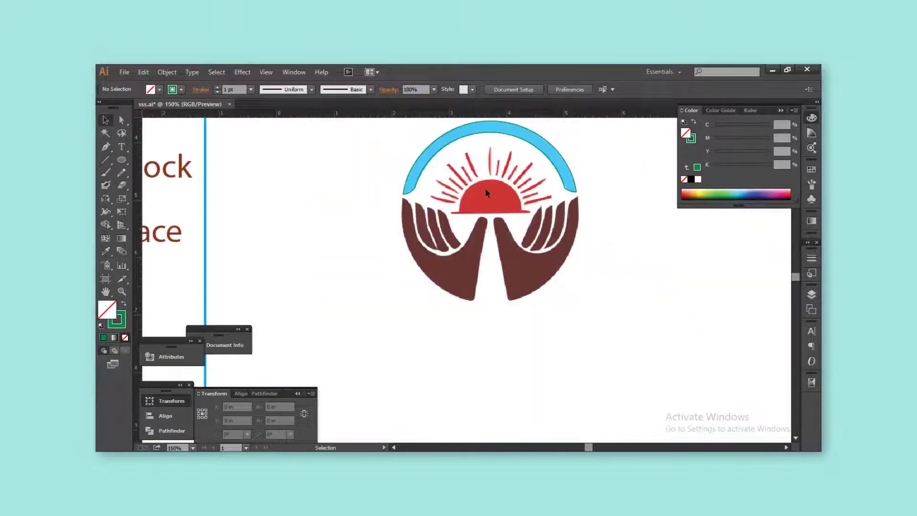
Step: Trace the left hand's palm as a closed Pen outline
left_click(105, 147)
scroll(477, 225, "up", 2)
left_click(509, 197)
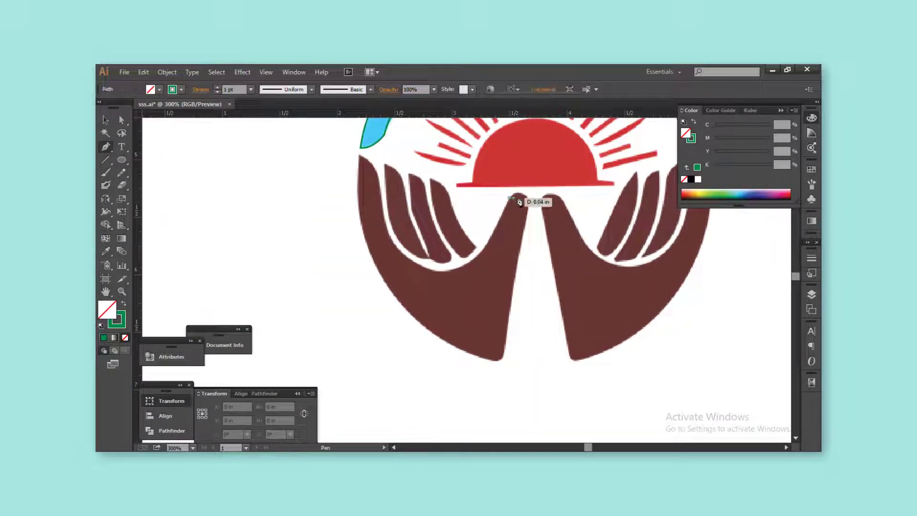
left_click_drag(498, 357, 492, 366)
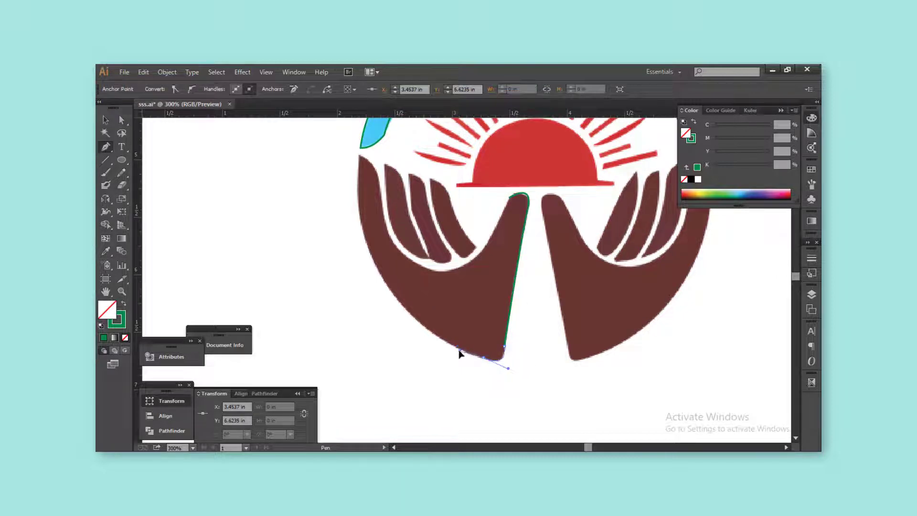
left_click_drag(457, 350, 372, 254)
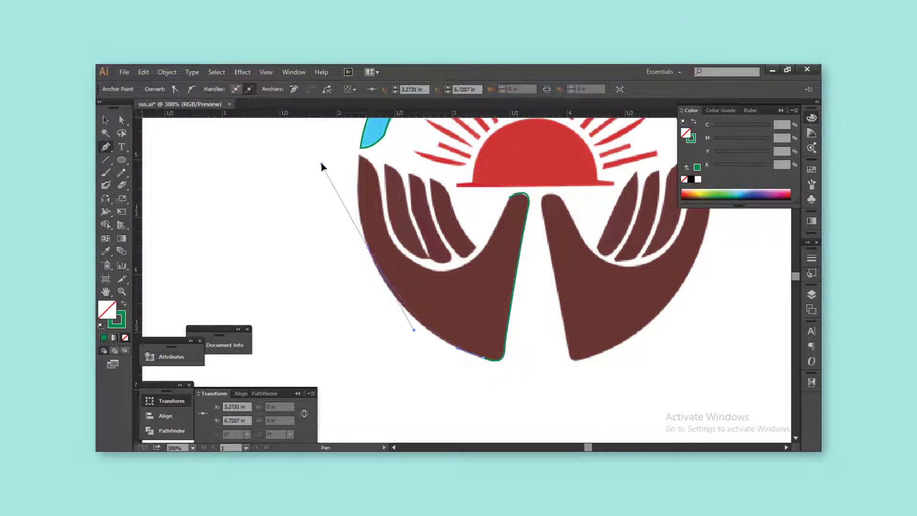
scroll(367, 238, "up", 3)
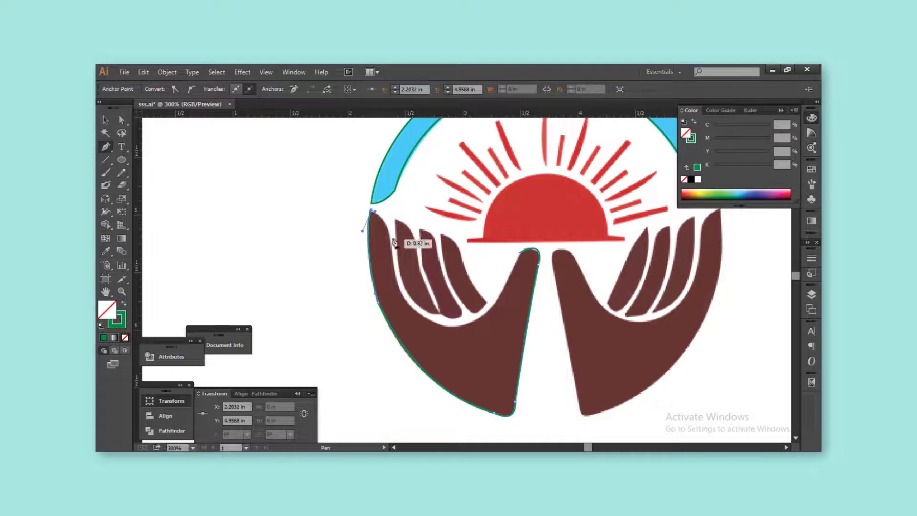
scroll(388, 237, "up", 2)
scroll(394, 270, "down", 1)
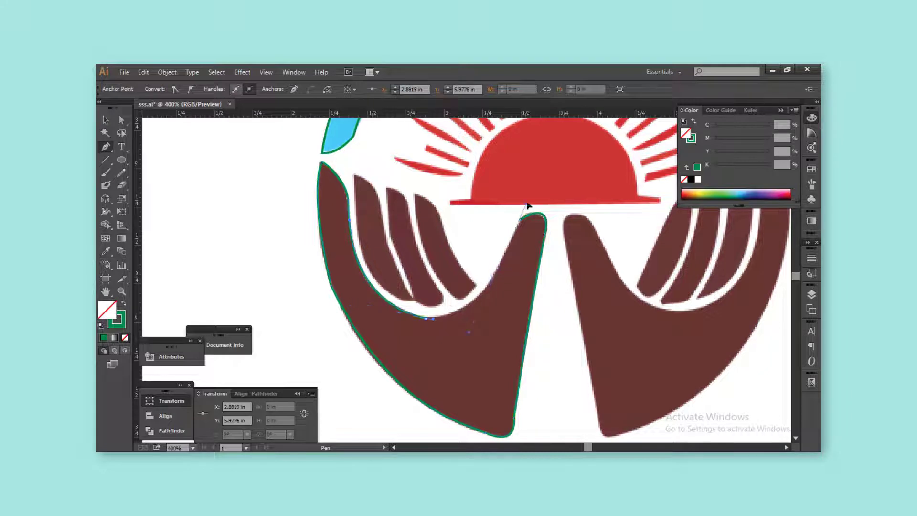
left_click(517, 215)
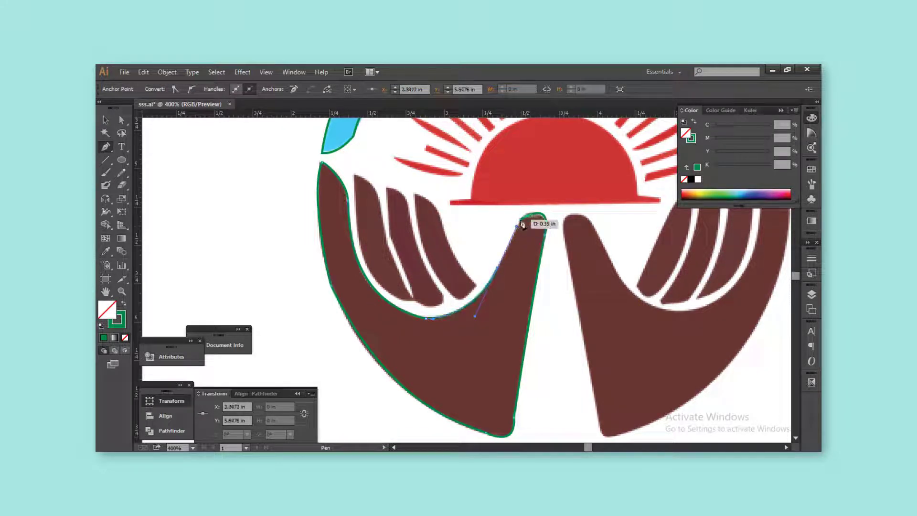
left_click(528, 219)
left_click(464, 238, "ctrl")
Step: Trace the outer finger as a closed curved outline
scroll(348, 233, "up", 1)
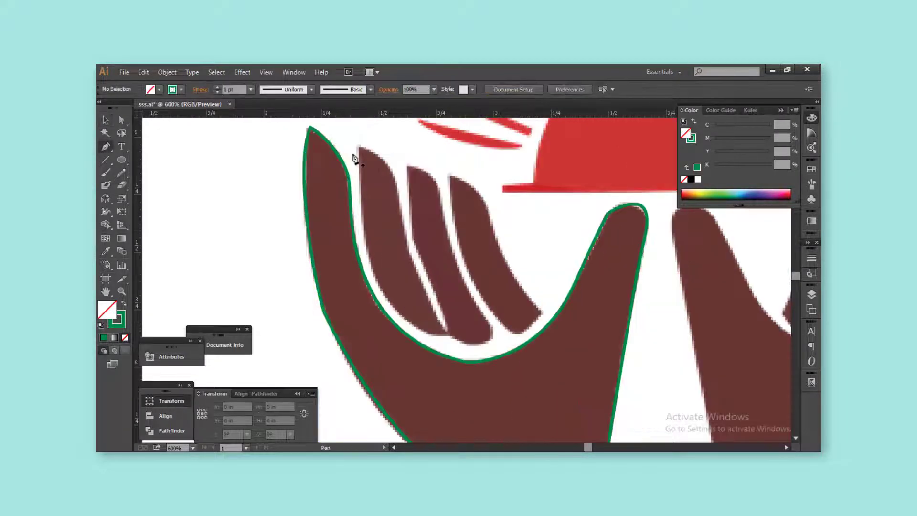
left_click(358, 147)
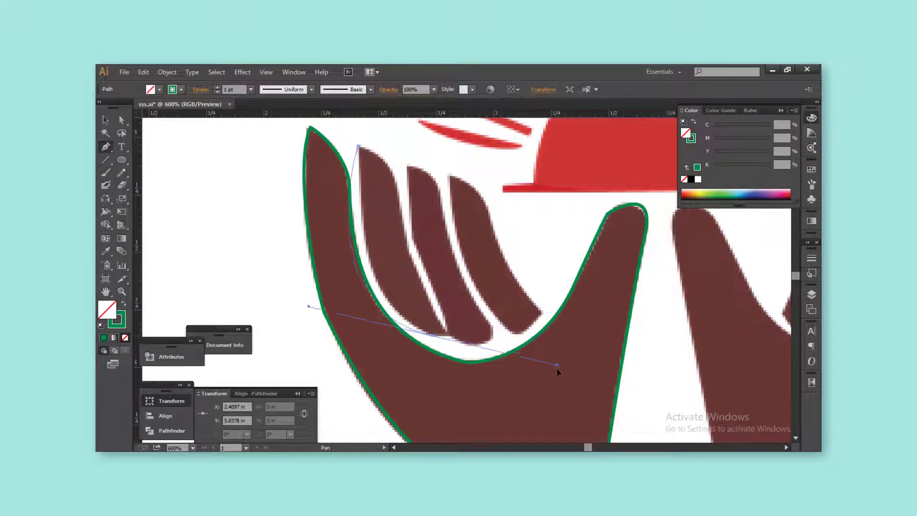
left_click_drag(557, 368, 522, 362)
left_click_drag(441, 338, 444, 336)
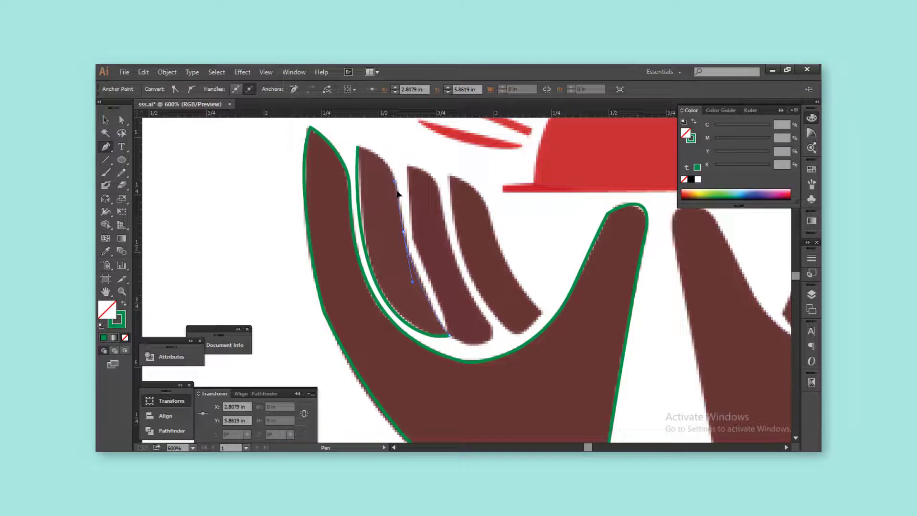
left_click_drag(395, 182, 399, 195)
left_click_drag(358, 147, 370, 157)
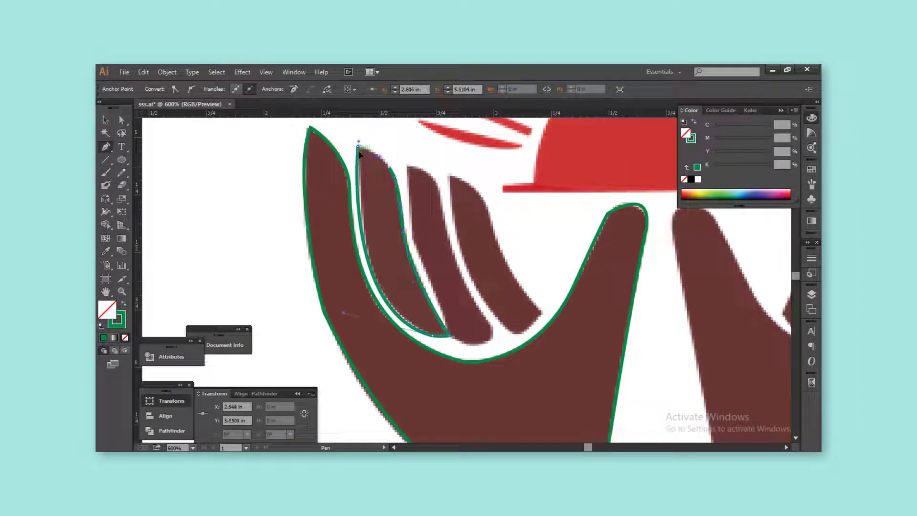
left_click(429, 235, "ctrl")
Step: Trace the next finger's closed outline and begin the last finger's path
scroll(429, 235, "right", 2)
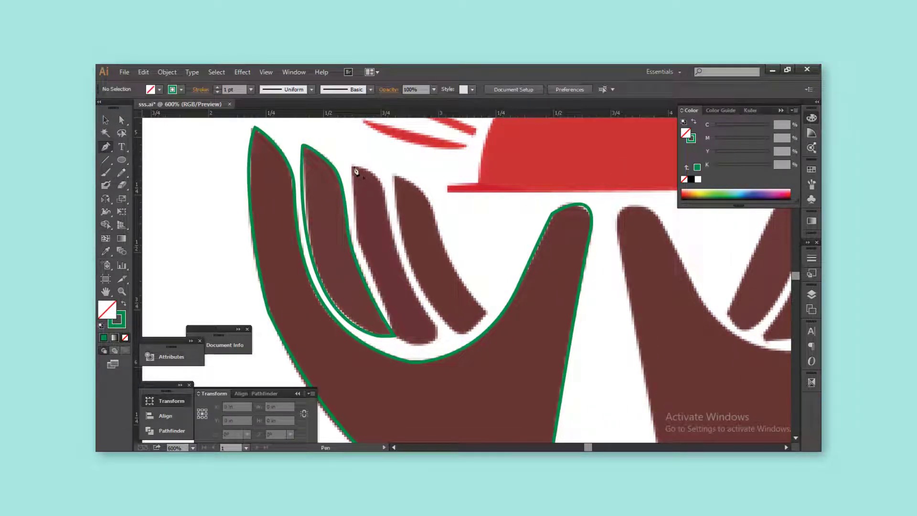
left_click(353, 167)
left_click_drag(394, 319, 413, 345)
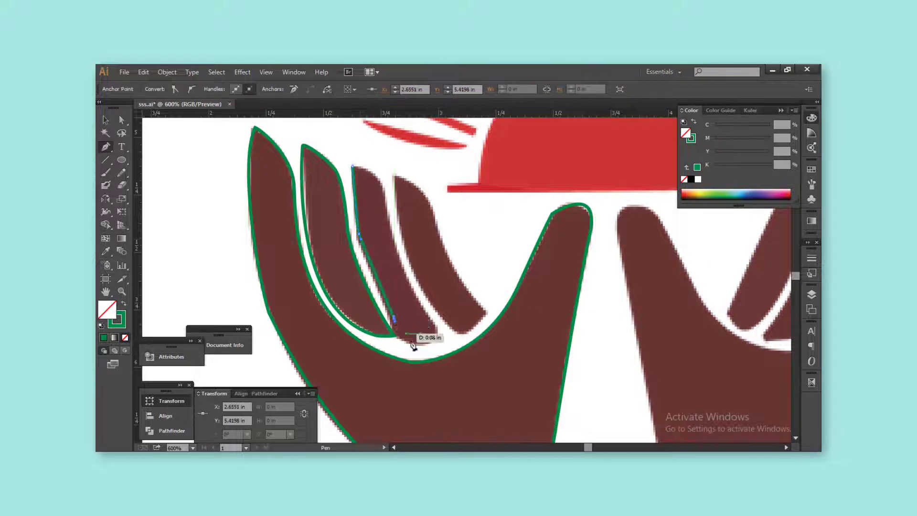
left_click(431, 346)
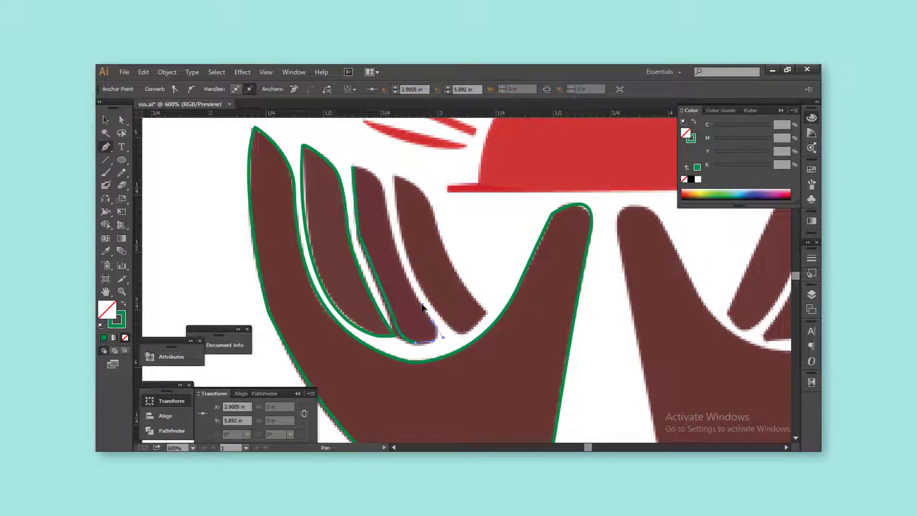
left_click_drag(384, 206, 384, 193)
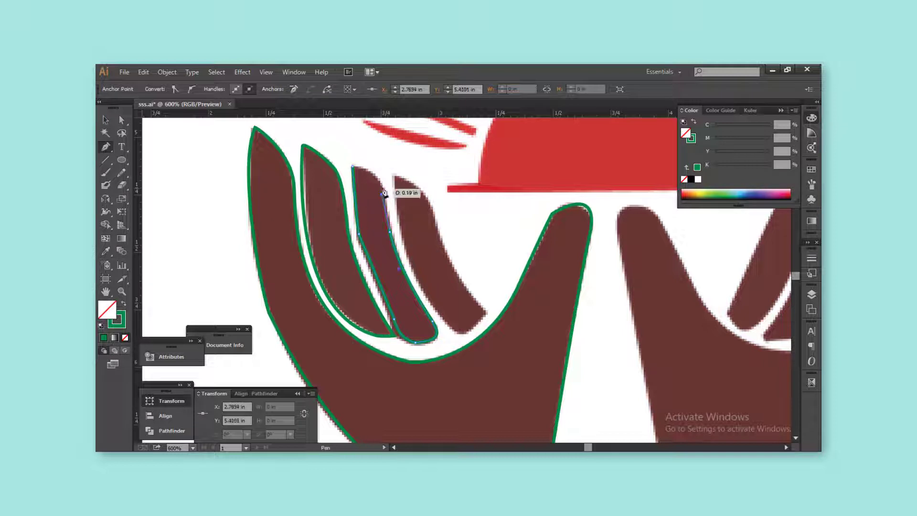
left_click(353, 167)
left_click_drag(448, 243, 368, 262)
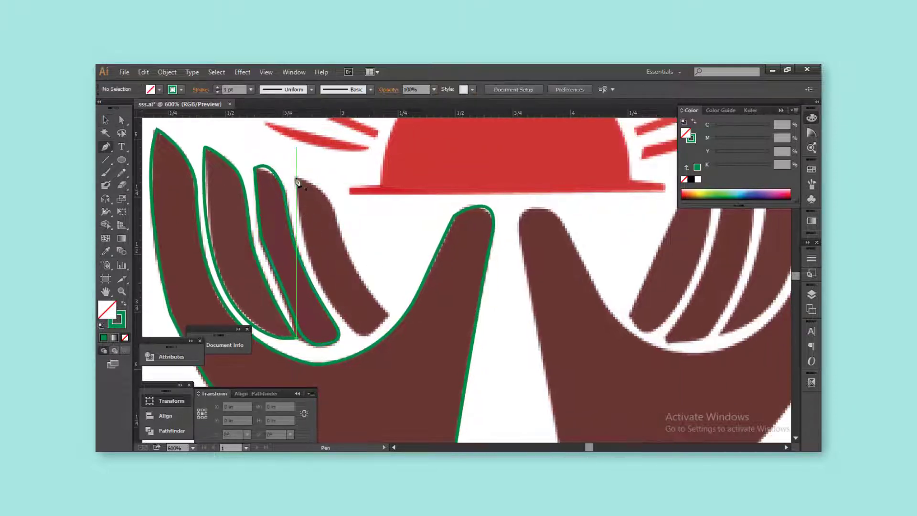
mouse_move(296, 179)
left_mouse_down()
mouse_move(367, 338)
mouse_move(343, 240)
left_mouse_up()
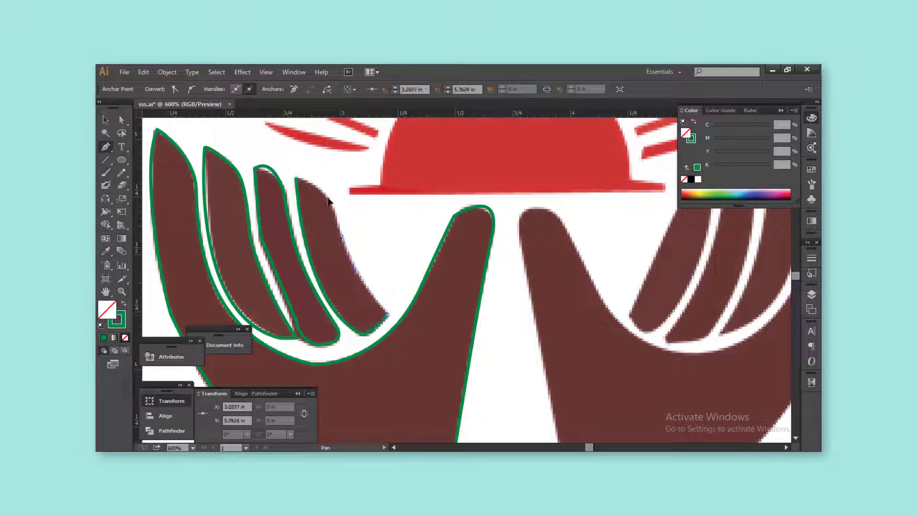
left_click(336, 212)
left_click_drag(296, 178, 260, 185)
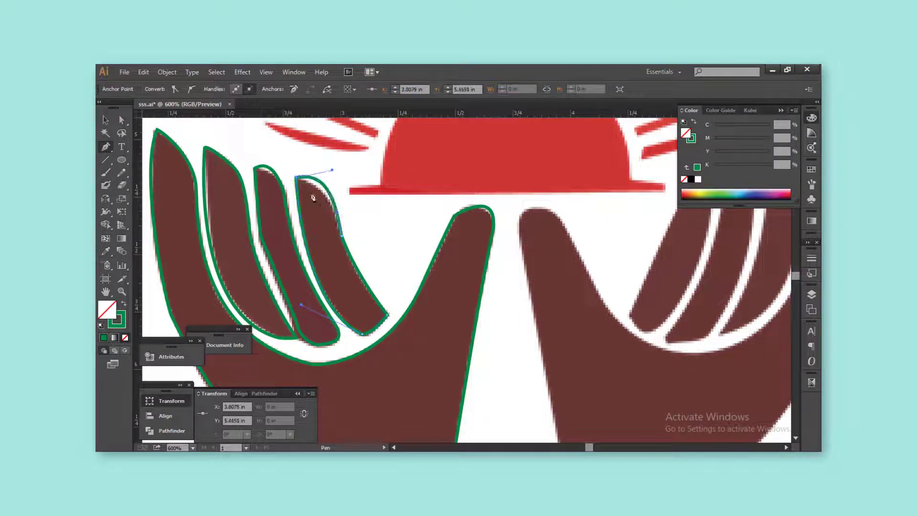
Step: Fill the traced left hand with the artwork's brown using the Eyedropper
key("ctrl+minus")
key("ctrl+minus")
key("ctrl+minus")
left_click(431, 346)
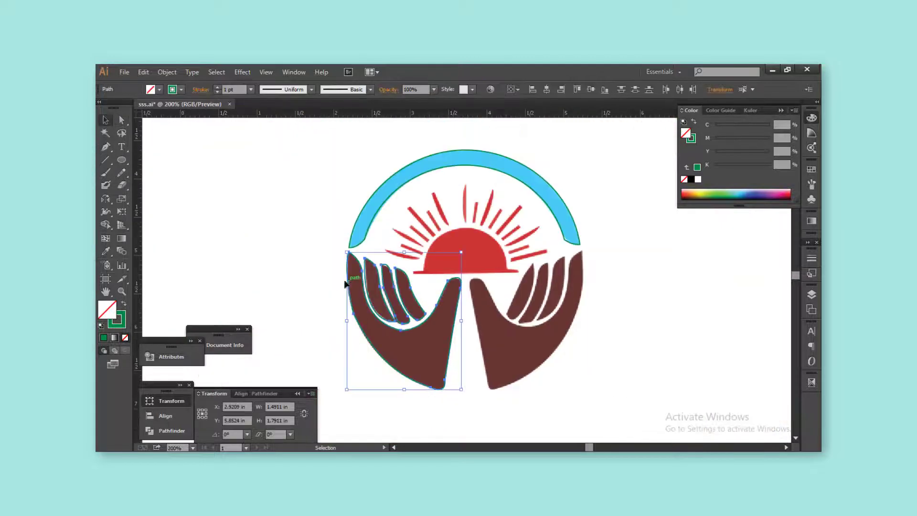
key("i")
left_click(431, 346)
key("ctrl+minus")
key("v")
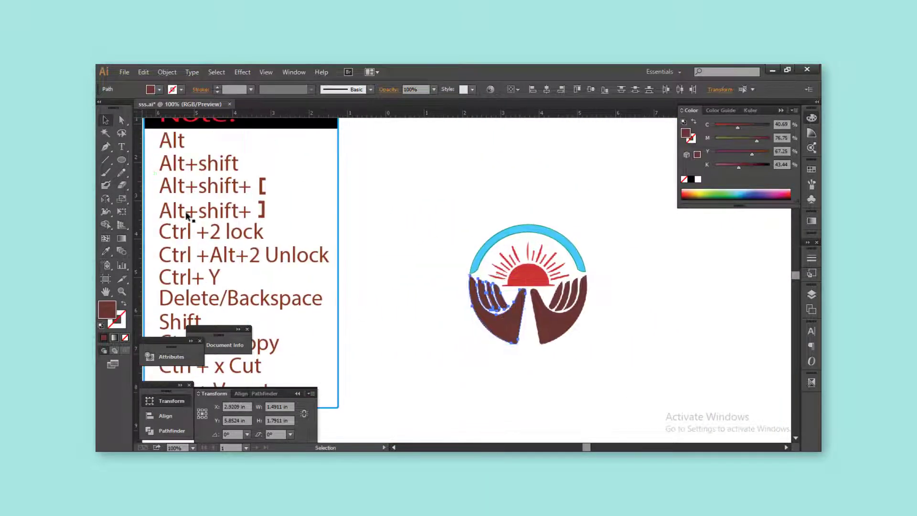
key("ctrl+plus")
key("ctrl+plus")
key("ctrl+plus")
Step: Duplicate the hand to the right and reflect the copy across the vertical axis
left_click_drag(476, 340, 640, 340)
key("ctrl+minus")
right_click(542, 157)
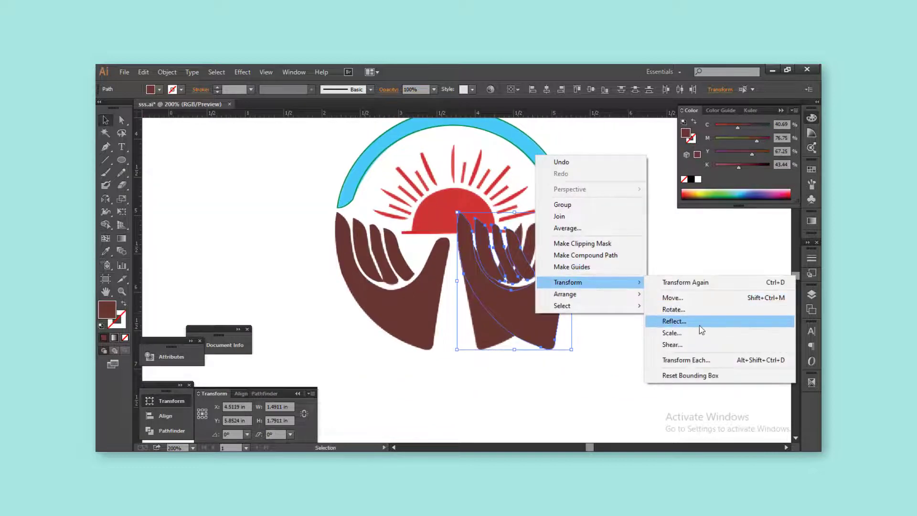
left_click(699, 325)
left_click(597, 329)
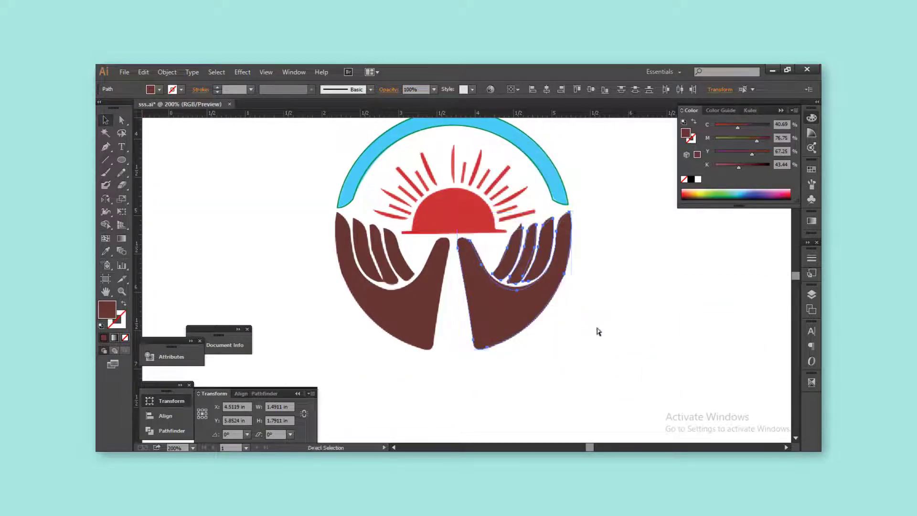
key("ctrl+plus")
key("ctrl+plus")
key("ctrl+minus")
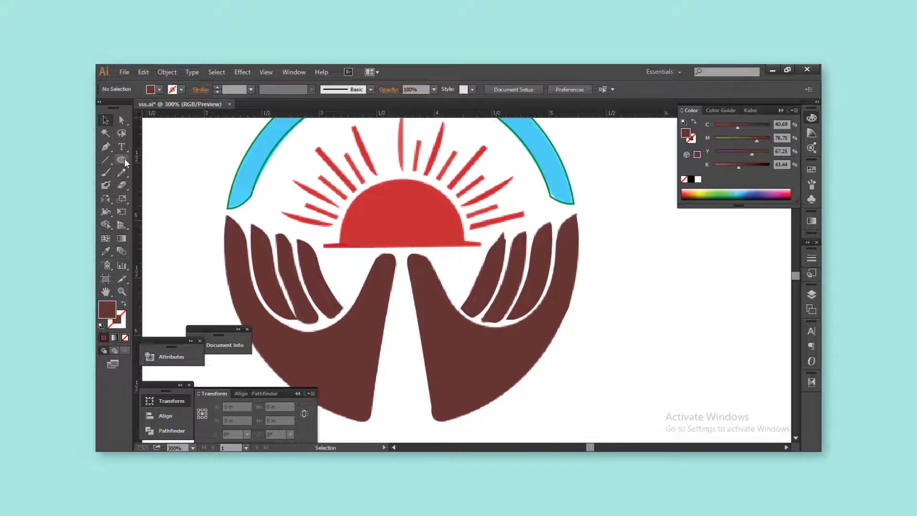
Step: Draw an ellipse sized to the sun and a horizontal line across its base
mouse_move(453, 276)
left_mouse_down()
mouse_move(349, 172)
mouse_move(378, 193)
left_mouse_up()
key("shift+x")
key("v")
left_click_drag(453, 230, 461, 231)
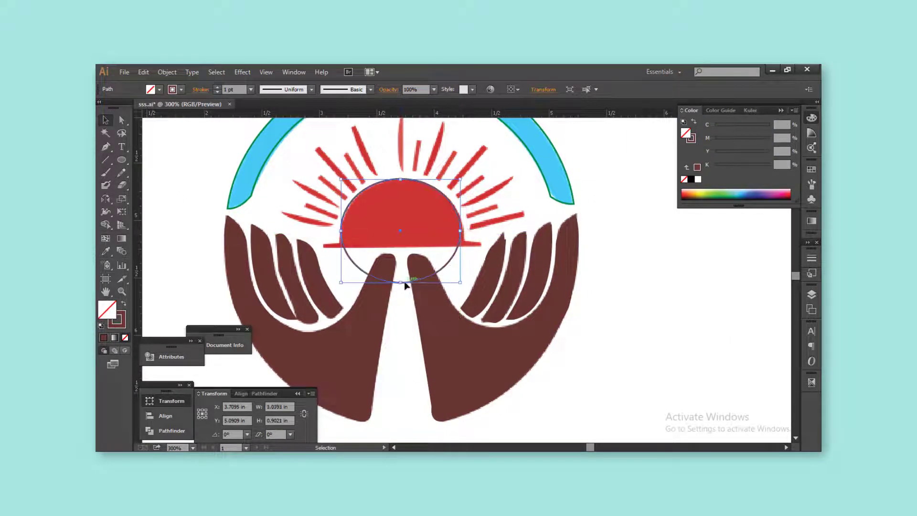
left_click_drag(402, 283, 401, 297)
key("p")
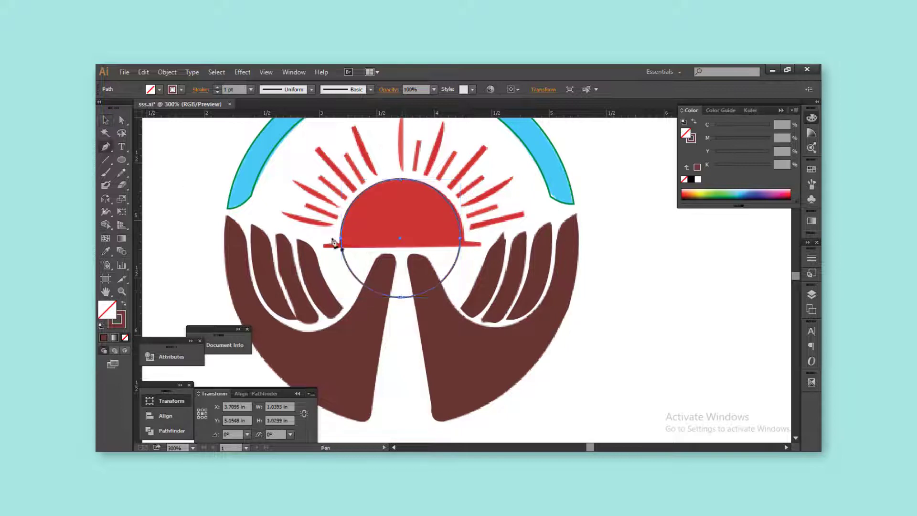
left_click(326, 246)
left_click(479, 245)
key("v")
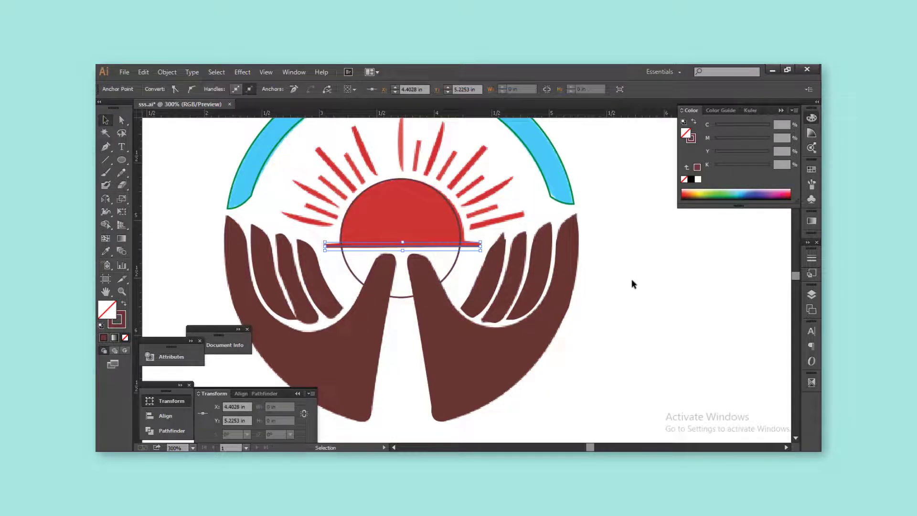
left_click(812, 258)
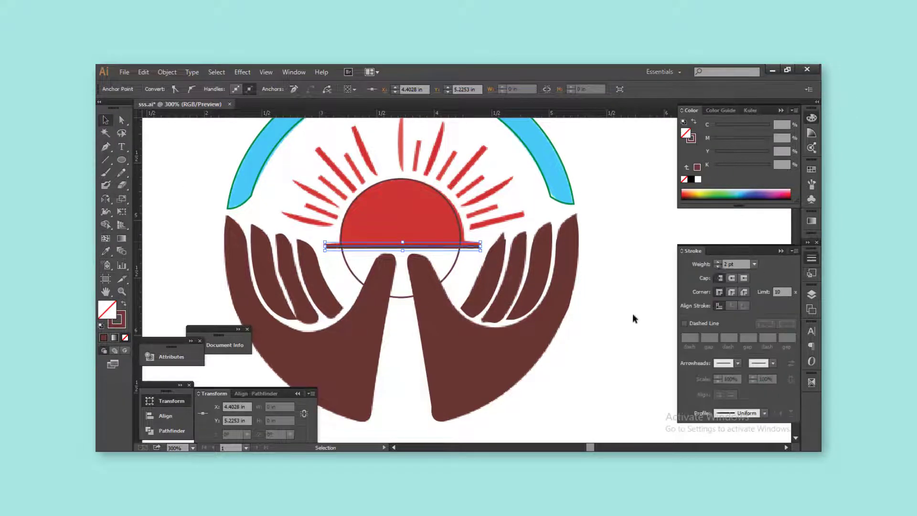
Step: Rebuild the sun as a flat-based half shape, keeping the ellipse's upper half and removing its lower arc
left_click(461, 259, "shift")
left_click(109, 228)
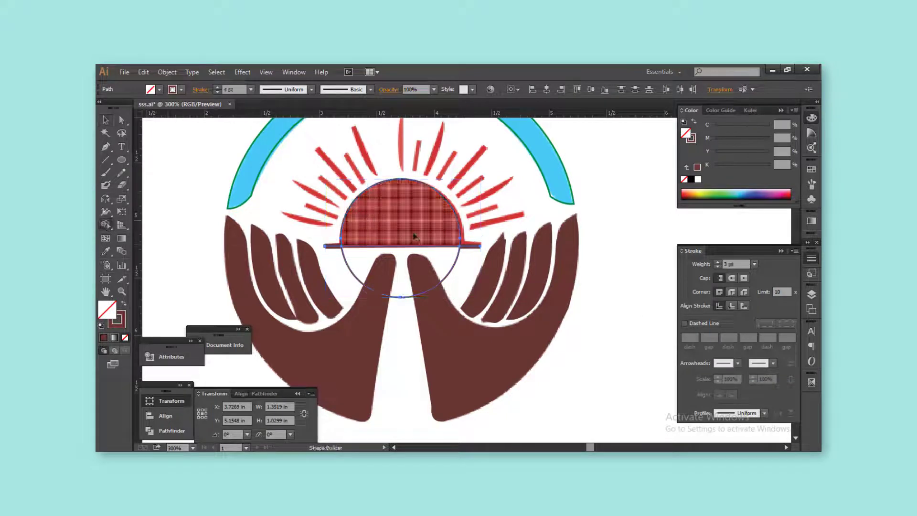
left_click(416, 210)
left_click(457, 261, "alt")
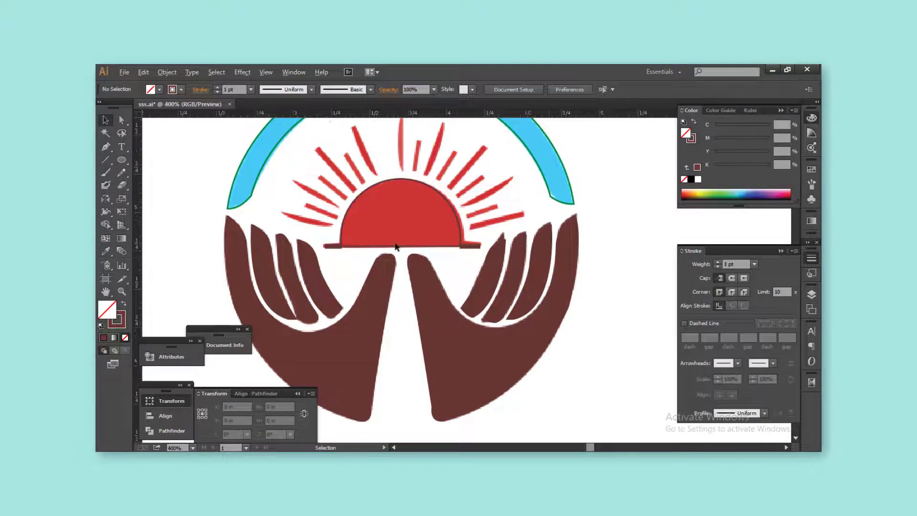
scroll(401, 247, "up", 1)
left_click(401, 221)
Step: Give the bar under the sun the sun's red with a 3 pt stroke
left_click(317, 255)
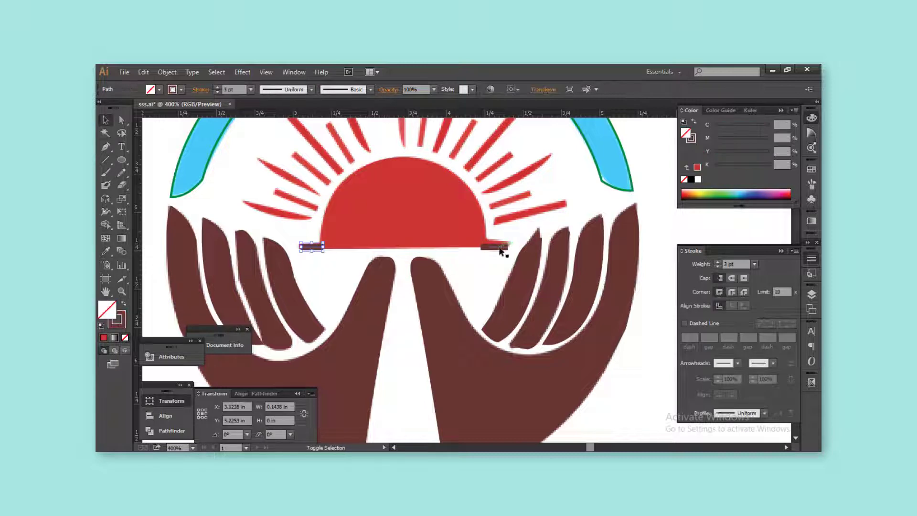
key("i")
left_click(454, 221)
key("shift+x")
key("v")
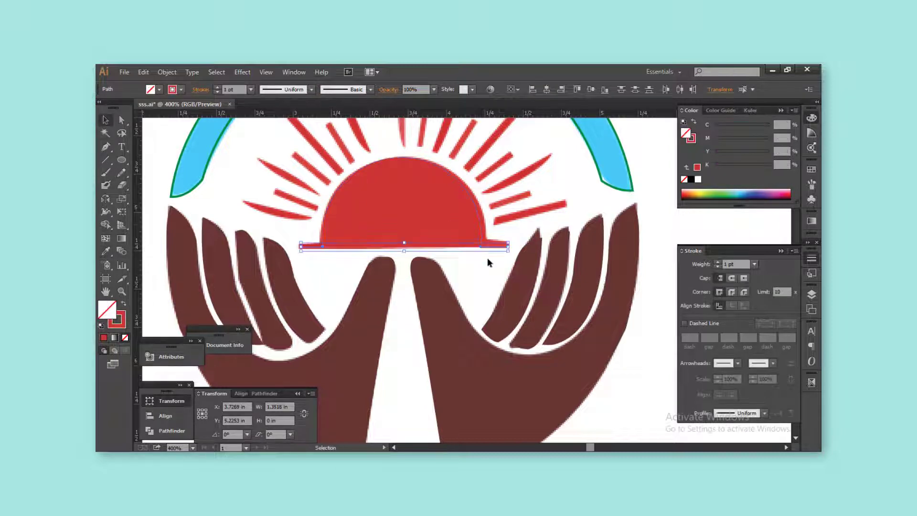
left_click(717, 262)
left_click(718, 262)
left_click(528, 231)
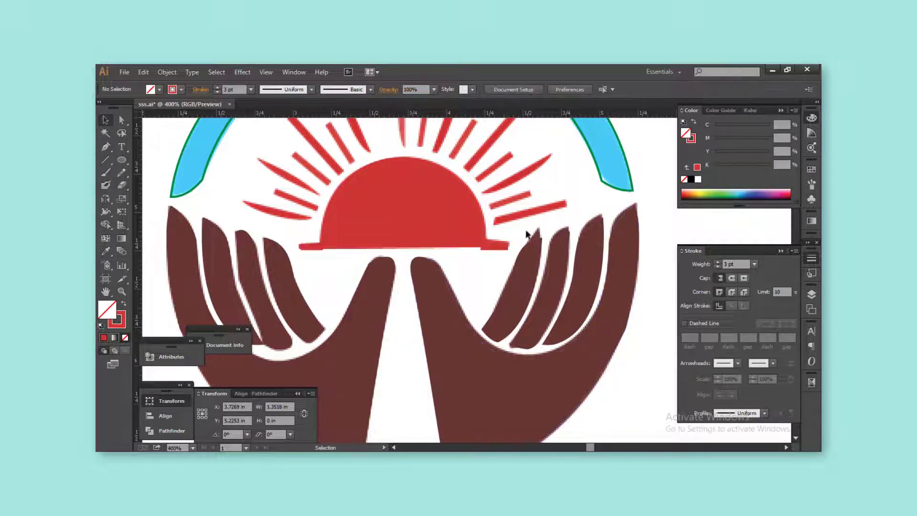
key("a")
scroll(363, 250, "up", 3)
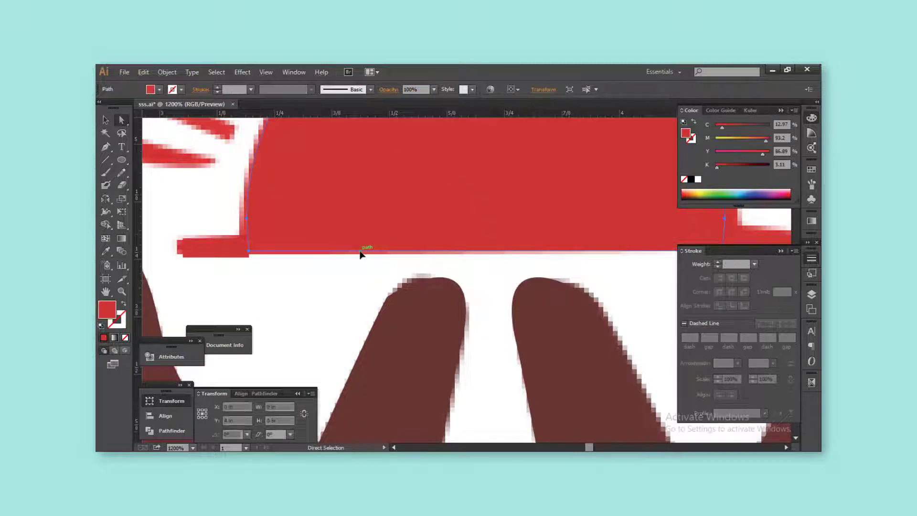
scroll(363, 256, "down", 4)
left_click_drag(420, 230, 434, 251)
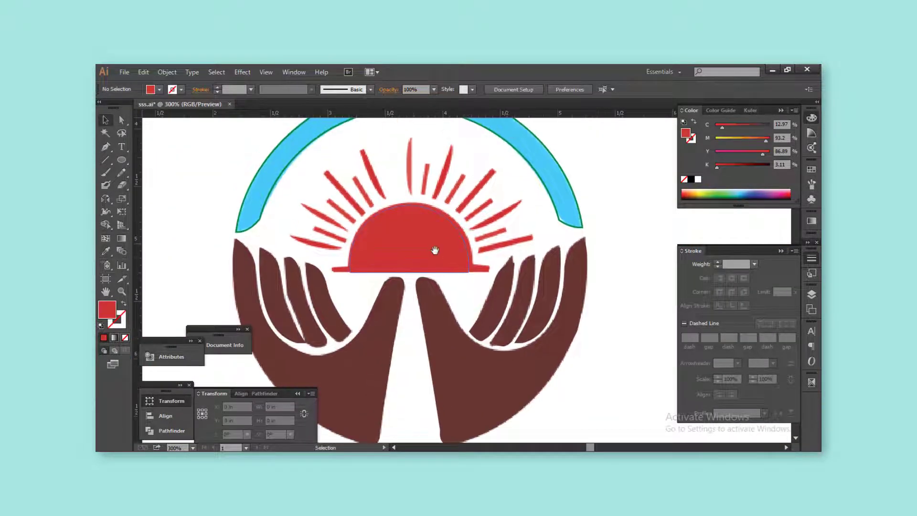
scroll(241, 231, "up", 2)
Step: Draw a red two-point ray left of the sun and tilt it steeper
left_click(338, 241, "ctrl")
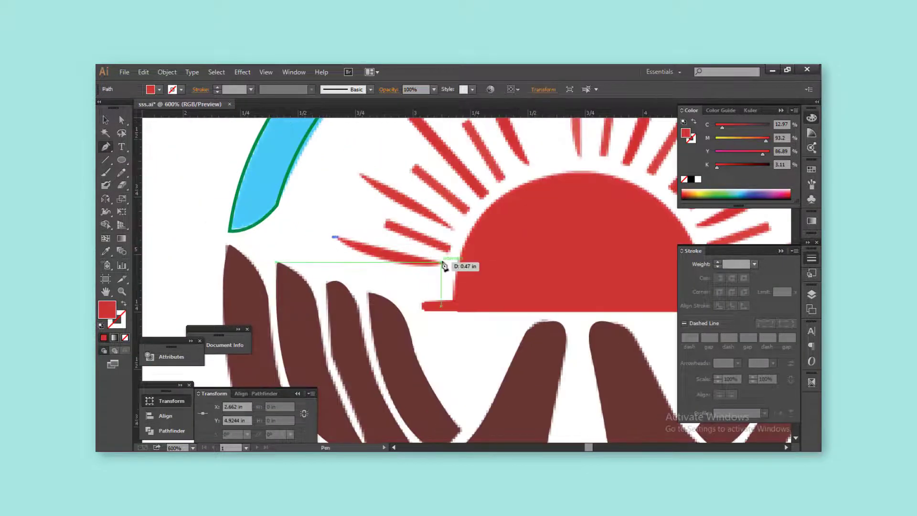
left_click(305, 211, "ctrl")
left_click(385, 223)
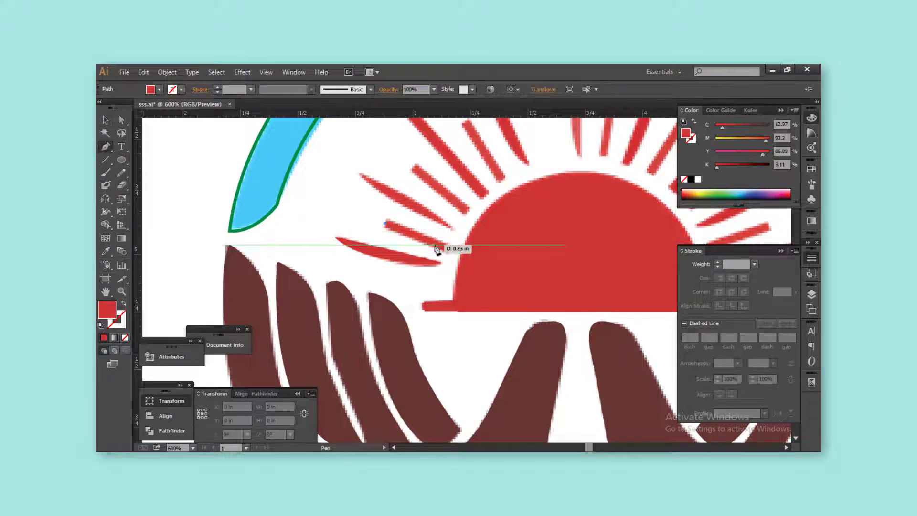
left_click(450, 249)
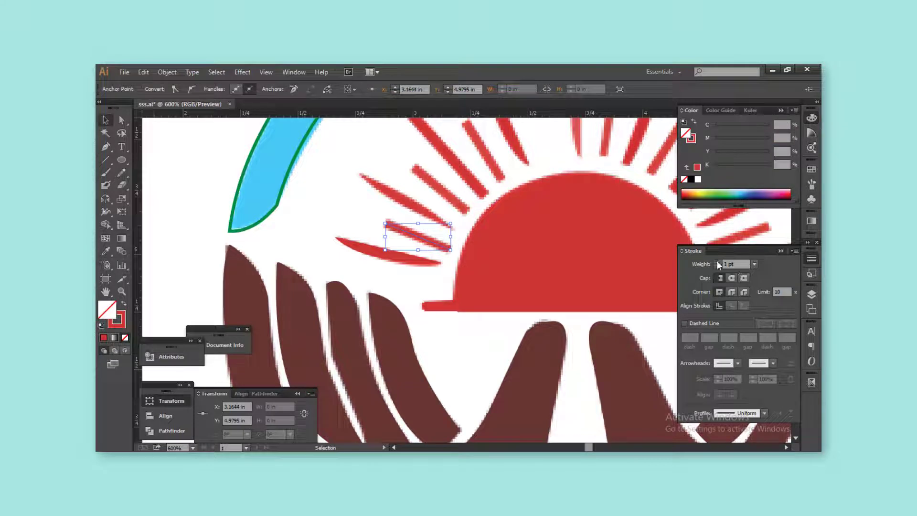
scroll(408, 241, "down", 1)
key("shift+x")
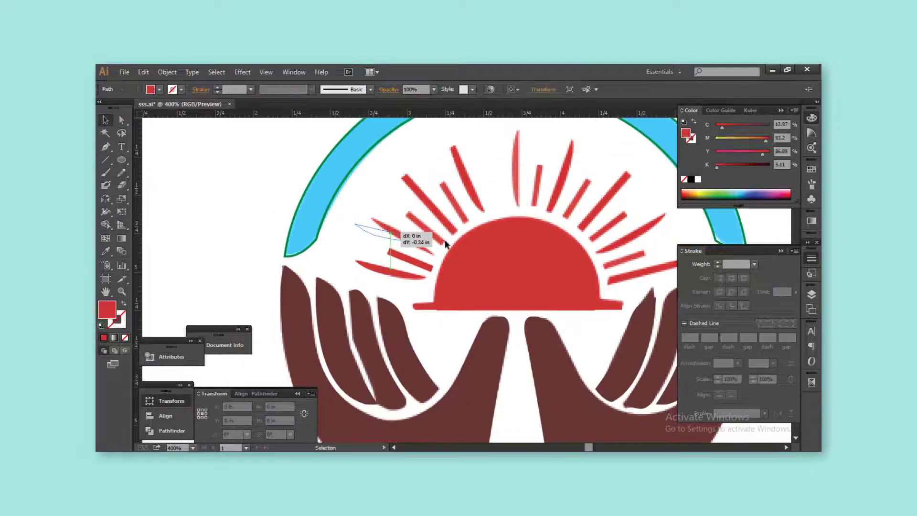
left_click_drag(430, 226, 434, 246)
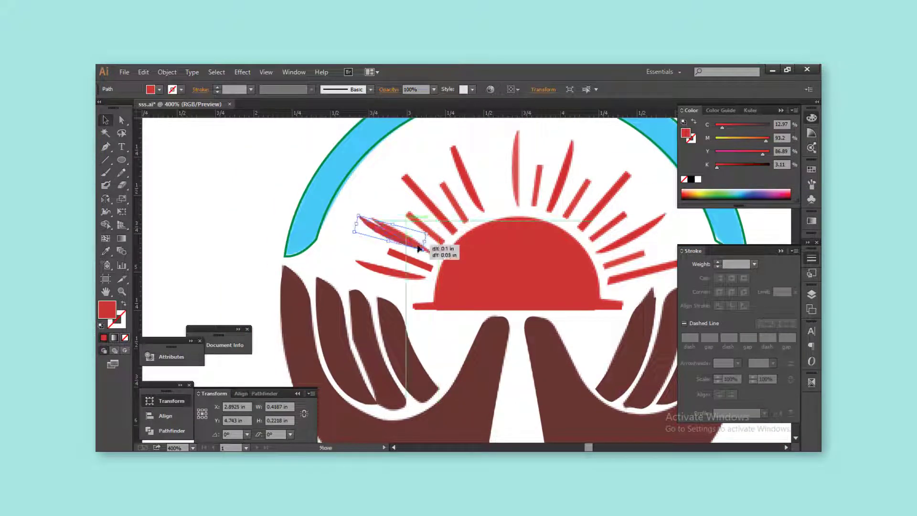
left_click(393, 211)
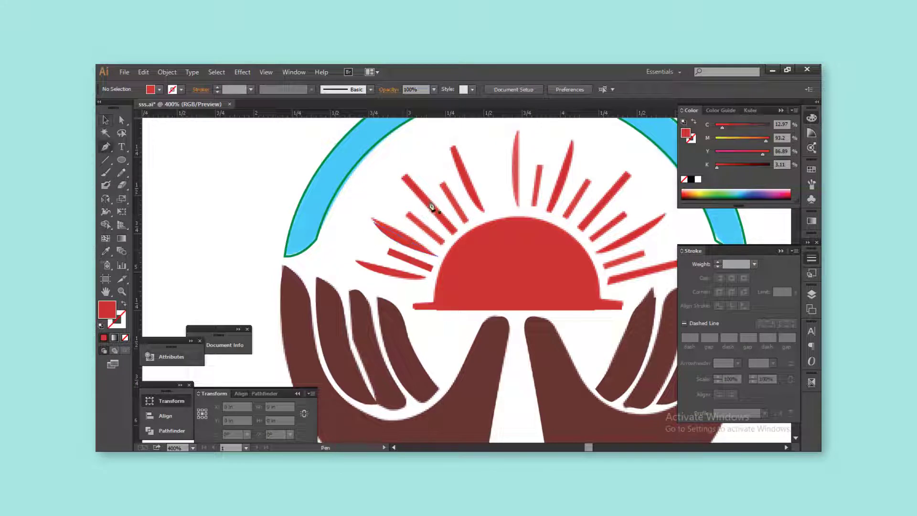
Step: Draw three more two-point ray paths along the sun's upper-left side
left_click(408, 211)
left_click(444, 243)
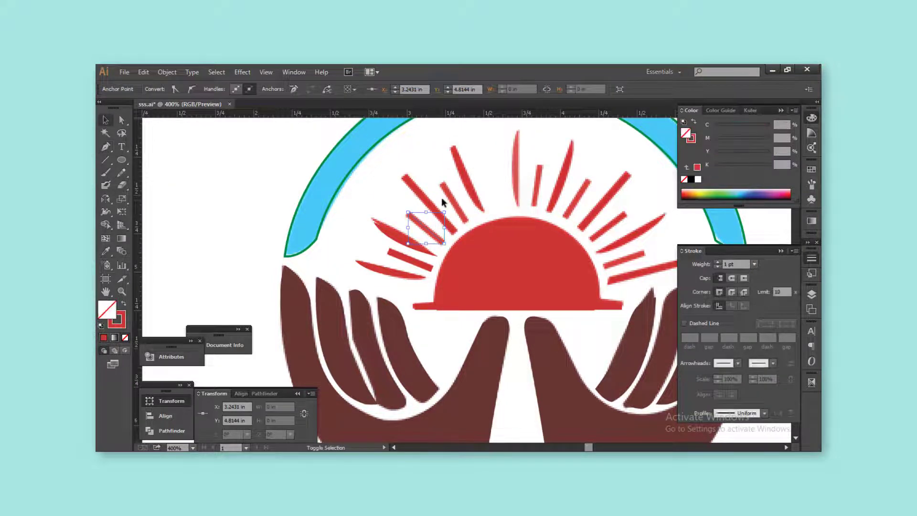
key("ctrl+shift+a")
left_click_drag(415, 249, 382, 254)
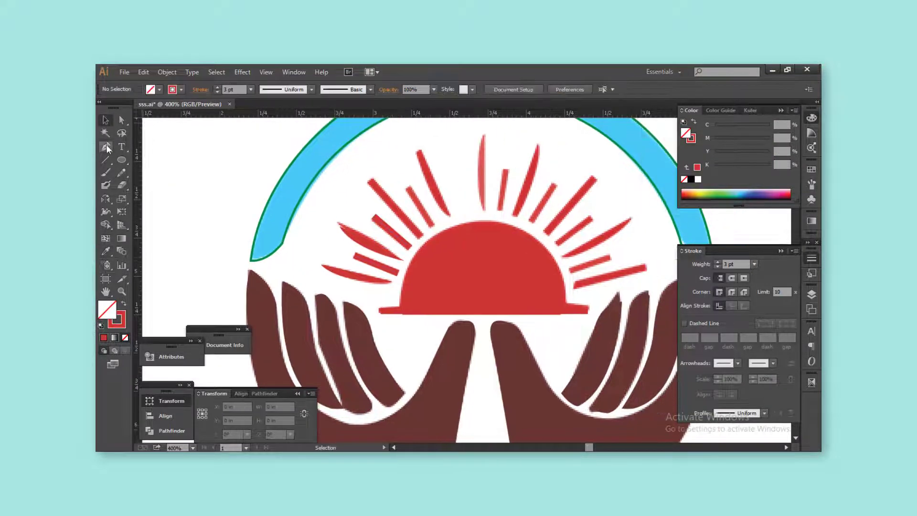
left_click(374, 188)
left_click(420, 236)
key("v")
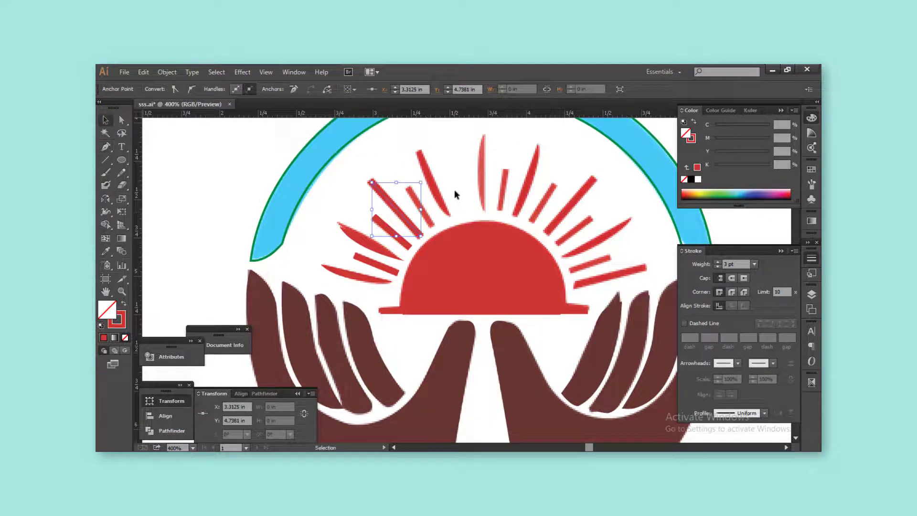
left_click(454, 189)
left_click(106, 146)
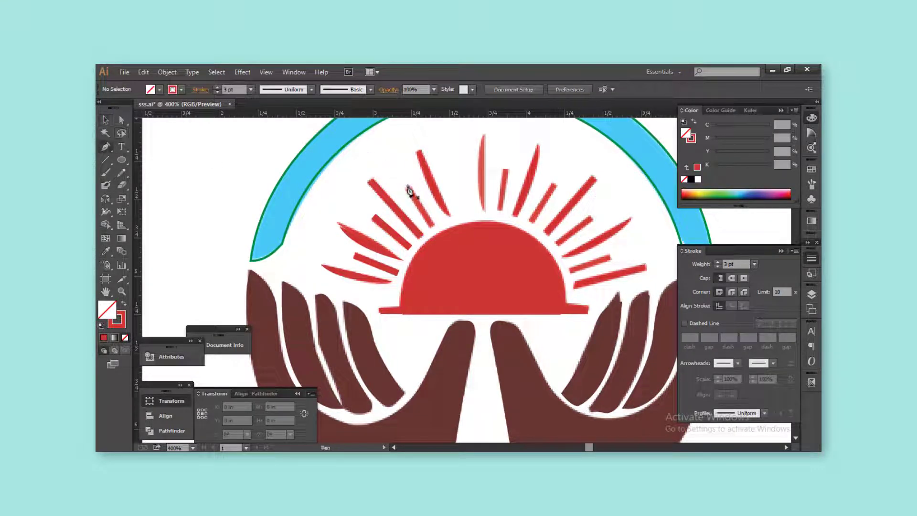
left_click(418, 152)
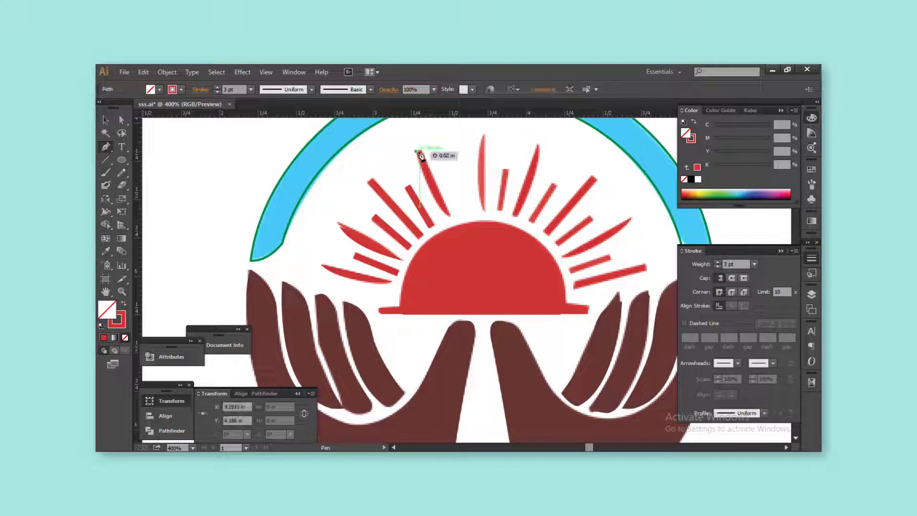
left_click(450, 217)
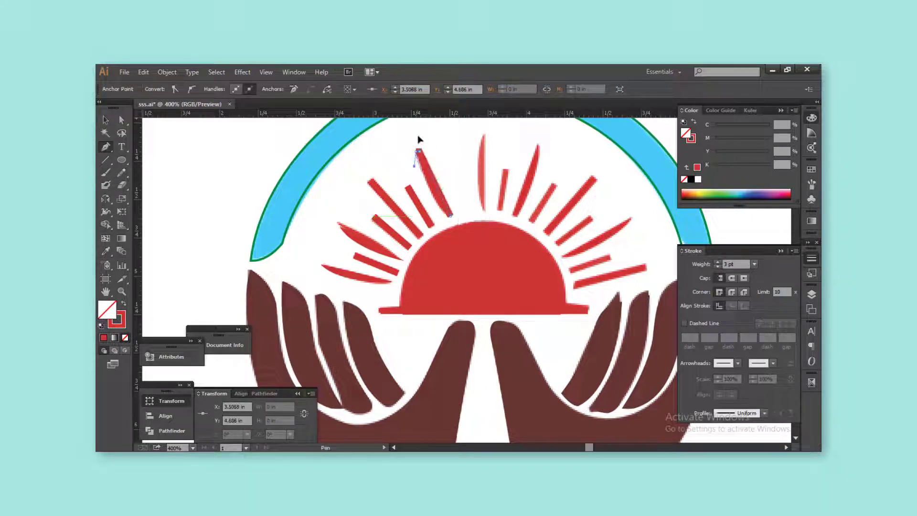
Step: Copy the left rays to the sun's right side, rotate them outward, and nudge one into place
key("v")
key("ctrl+minus")
left_click_drag(350, 155, 456, 259)
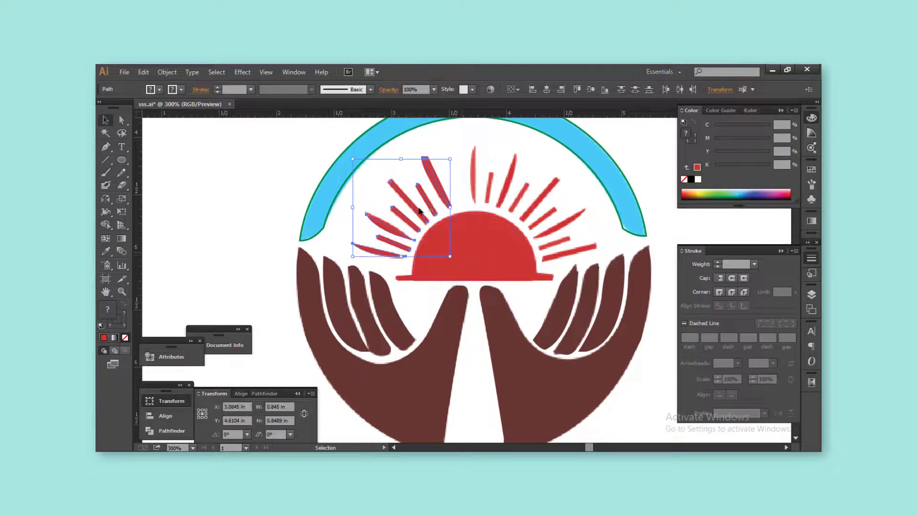
left_click_drag(420, 211, 480, 210)
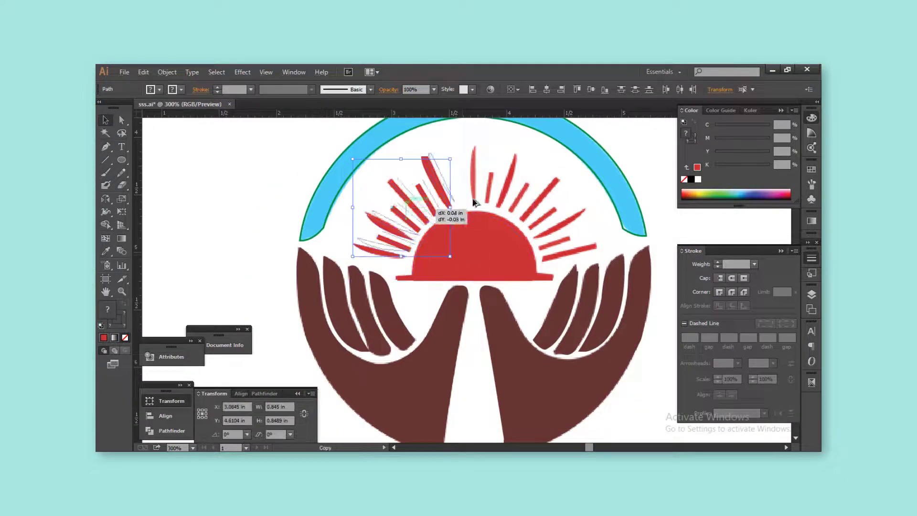
left_click_drag(480, 210, 532, 180)
mouse_move(570, 148)
left_mouse_down()
mouse_move(583, 171)
mouse_move(571, 239)
mouse_move(600, 226)
left_mouse_up()
left_click(563, 221)
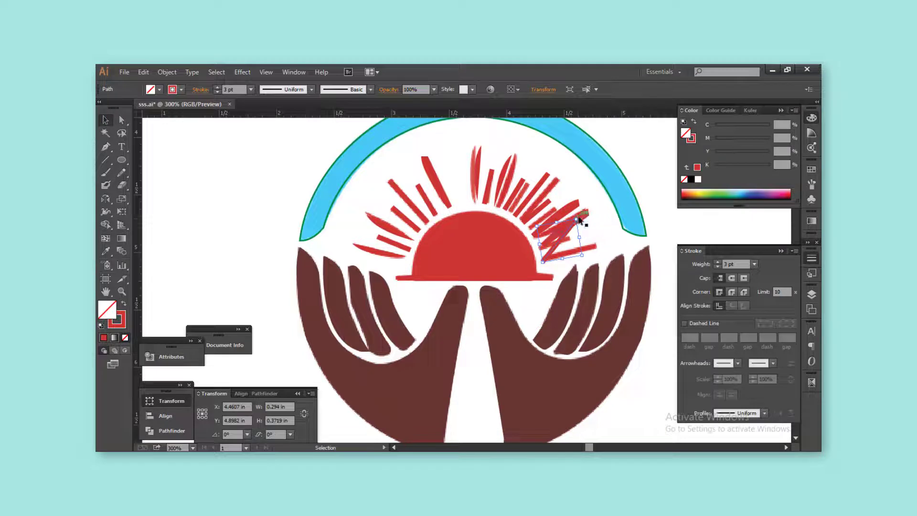
left_click(593, 231)
left_click_drag(581, 237, 588, 244)
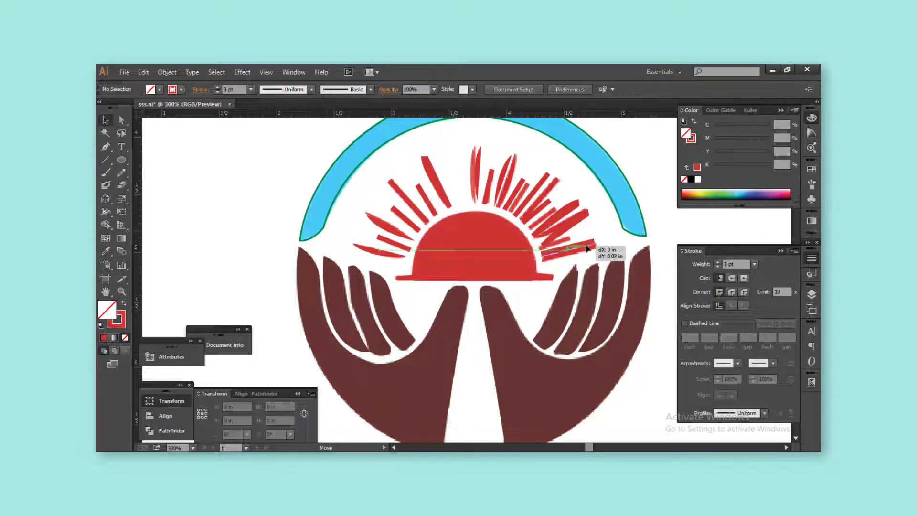
Step: Duplicate the whole hands-and-sun logo and place the copy beside the original
scroll(584, 218, "down", 2)
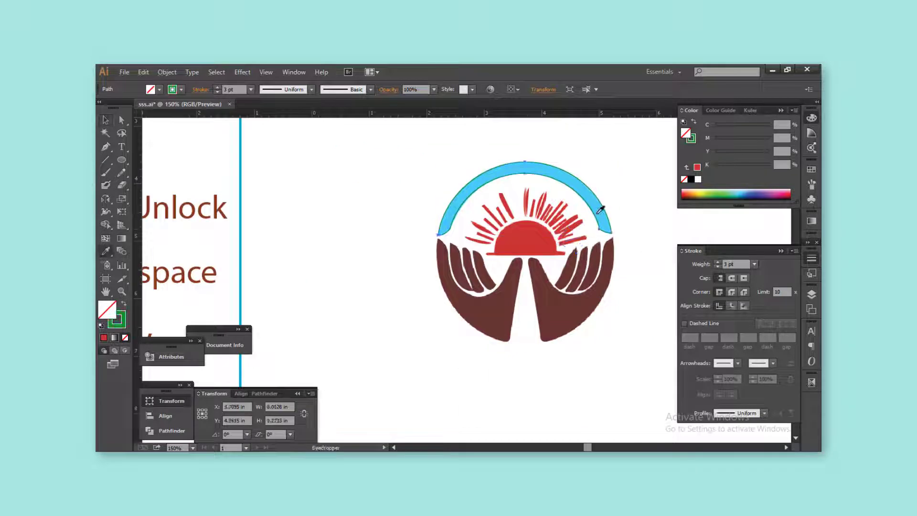
left_click(604, 220)
left_click(635, 213)
scroll(634, 213, "down", 2)
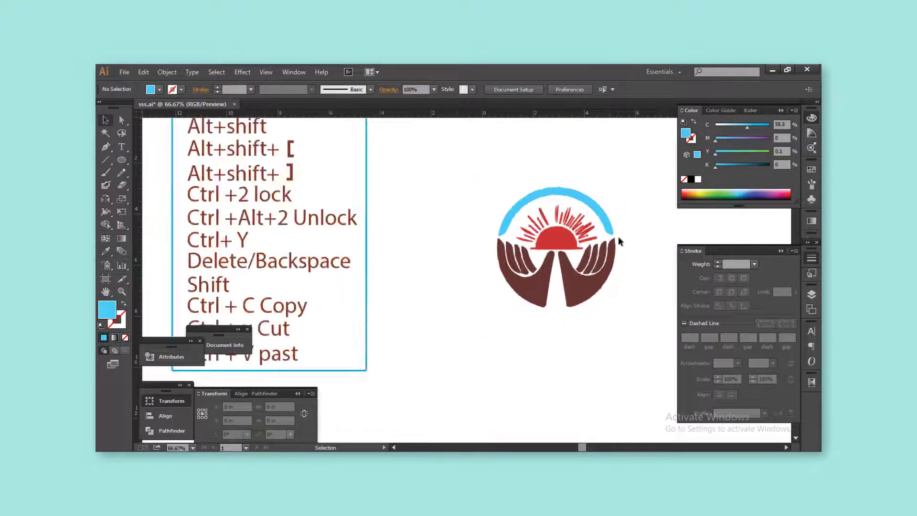
left_click_drag(584, 278, 533, 270)
left_click_drag(573, 236, 471, 235)
left_click_drag(444, 241, 573, 241)
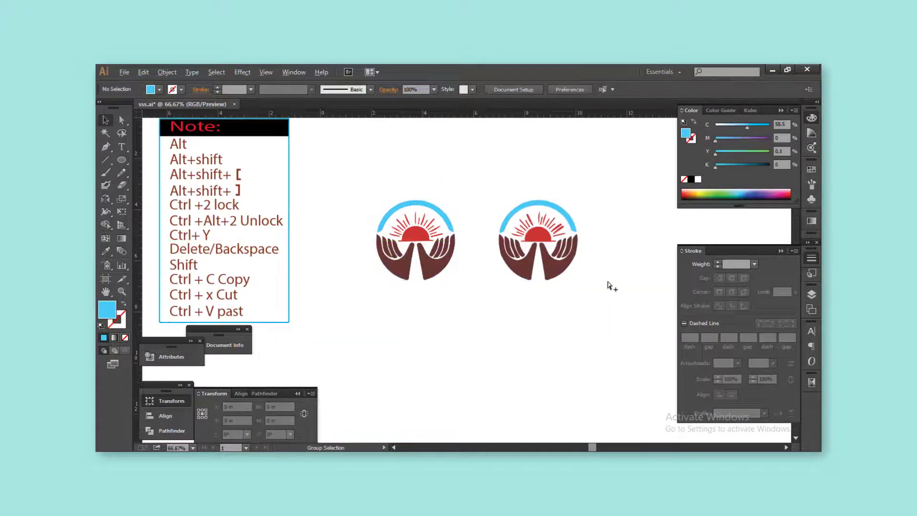
scroll(587, 239, "up", 2)
Step: Rotate one right-side ray about 8° clockwise
key("a")
scroll(570, 237, "up", 3)
left_click(539, 211)
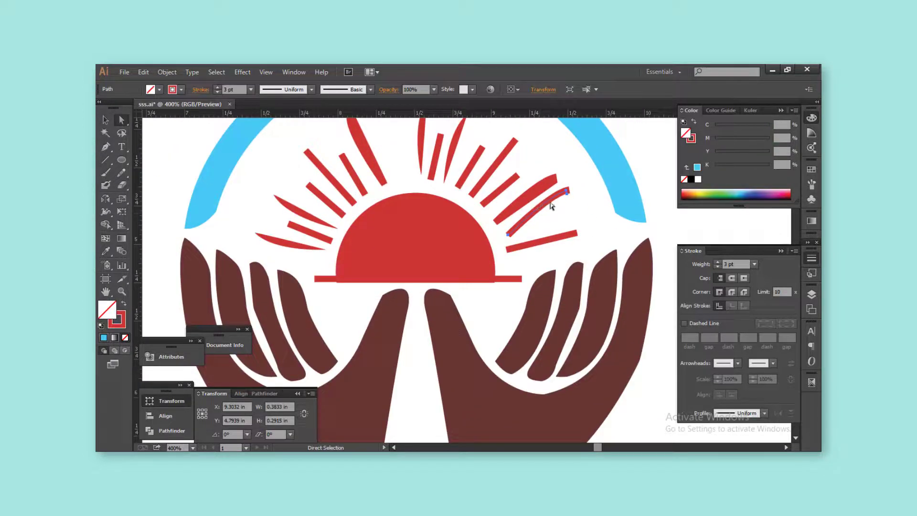
key("v")
left_click_drag(571, 187, 566, 206)
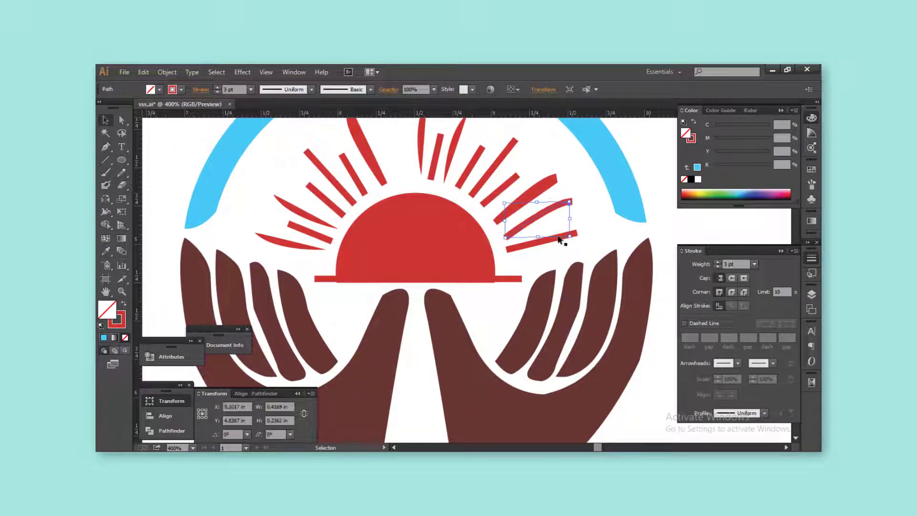
left_click(588, 228)
scroll(588, 228, "down", 3)
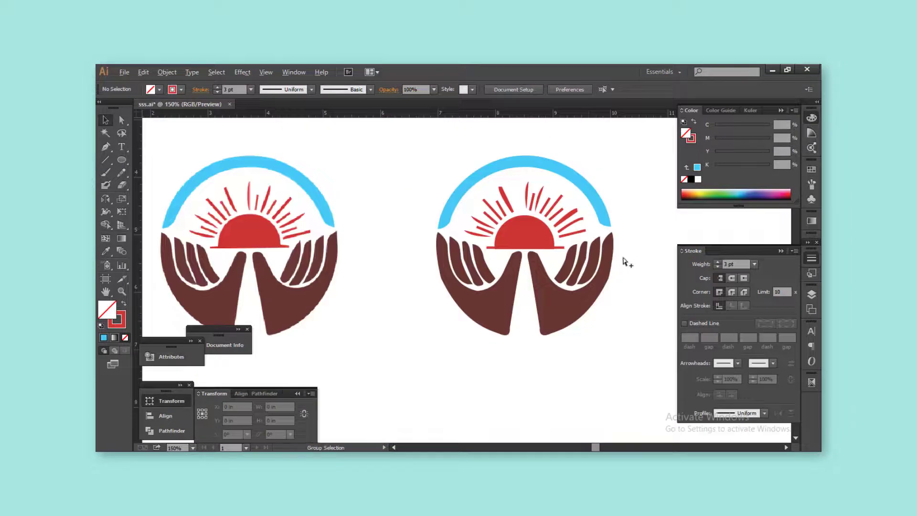
scroll(580, 224, "up", 1)
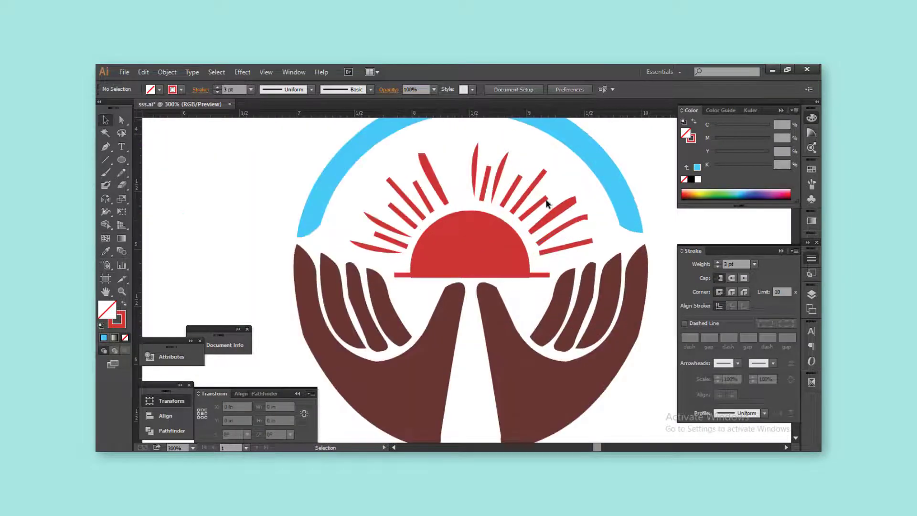
Step: Delete the short right ray, then reflect the long ray and rotate it beside the sun
left_click(561, 230)
key("Delete")
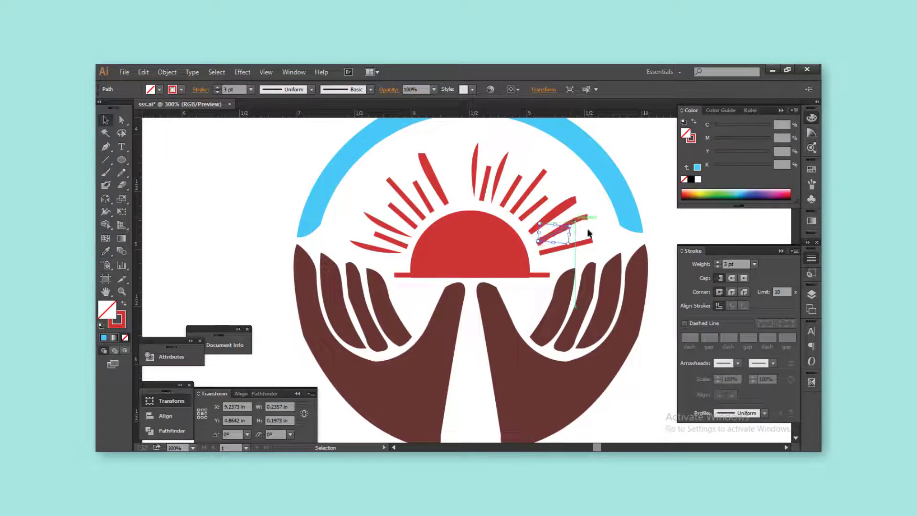
left_click(572, 205)
right_click(569, 205)
mouse_move(599, 343)
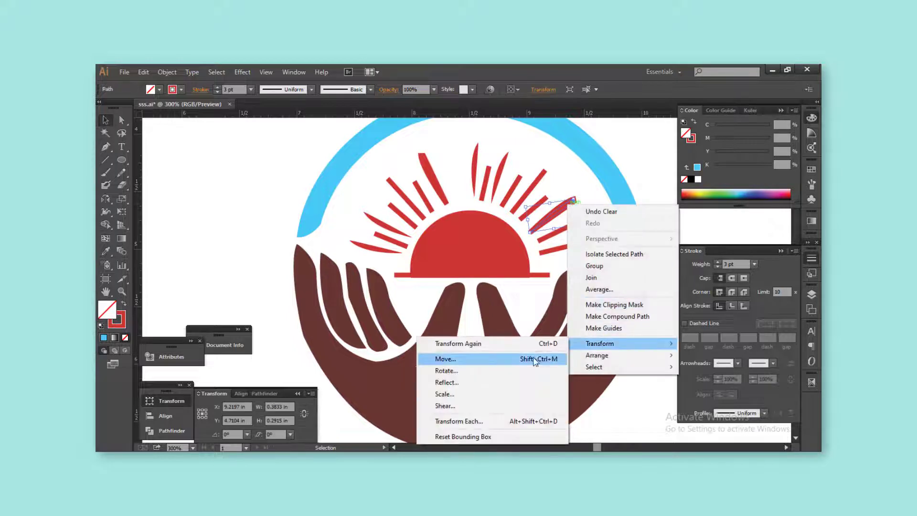
left_click(515, 378)
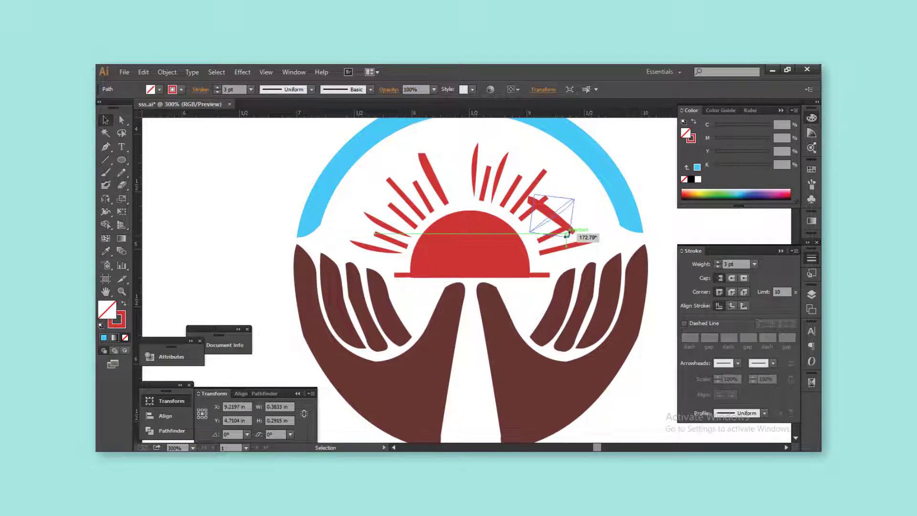
left_click_drag(544, 239, 587, 229)
Step: Delete the extra left logo and bring the remaining logo to the centre of view
key("ctrl+minus")
key("ctrl+minus")
left_click(615, 306)
left_click(296, 286)
key("Delete")
key("ctrl+minus")
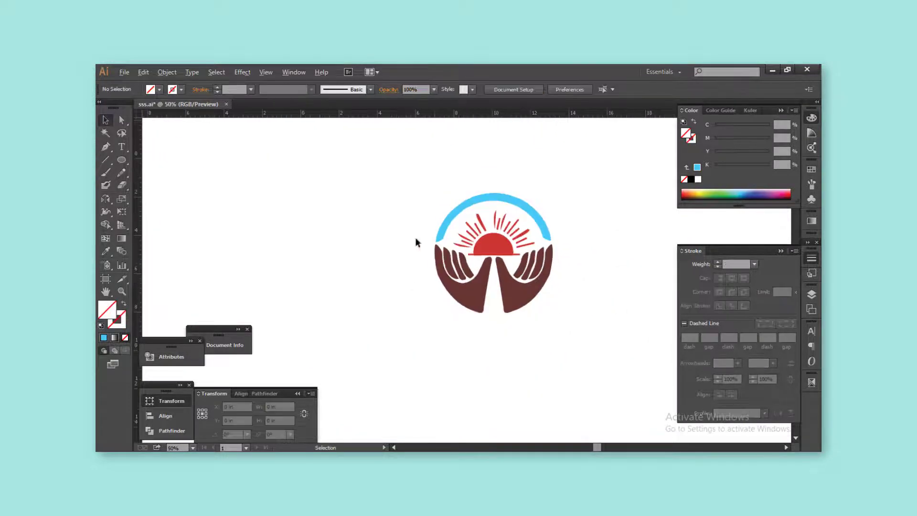
key("ctrl+minus")
key("ctrl+minus")
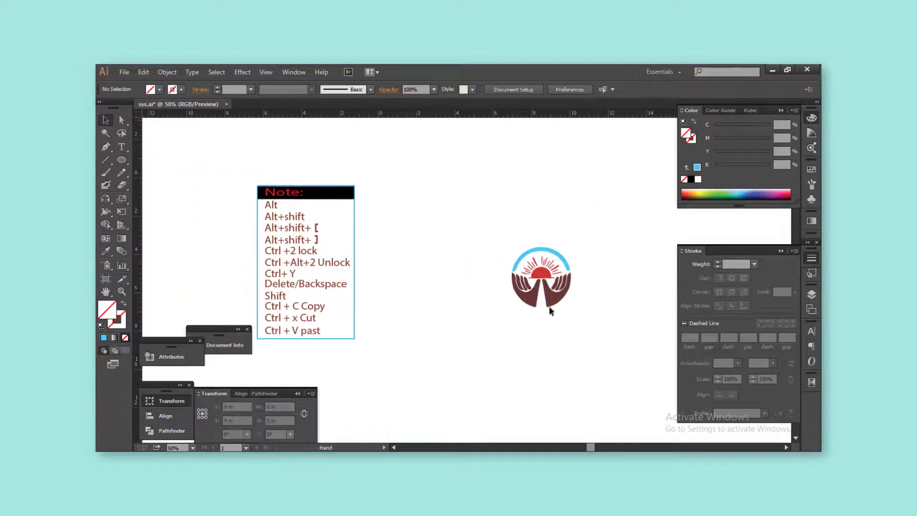
left_click_drag(550, 311, 446, 280)
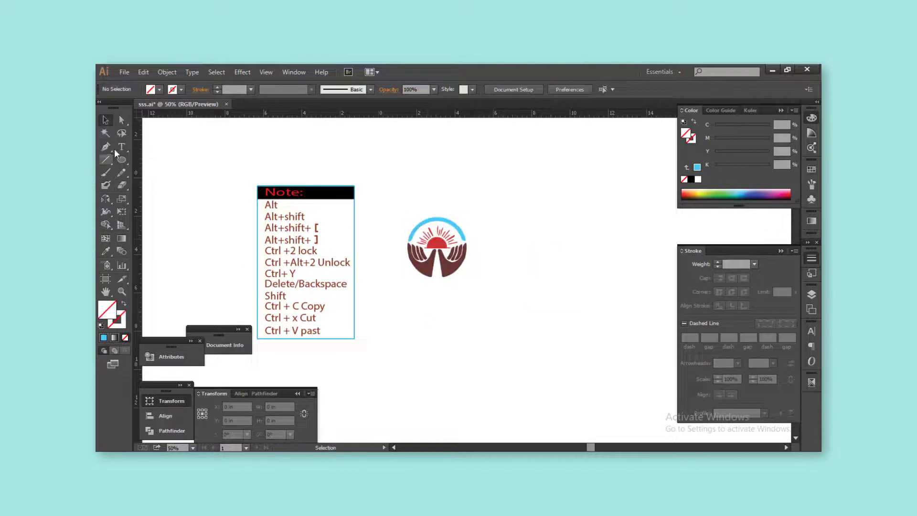
Step: Add 'COMPANY NAME' below the logo, scale it to the logo width, and make it bold brown
key("t")
left_click(422, 308)
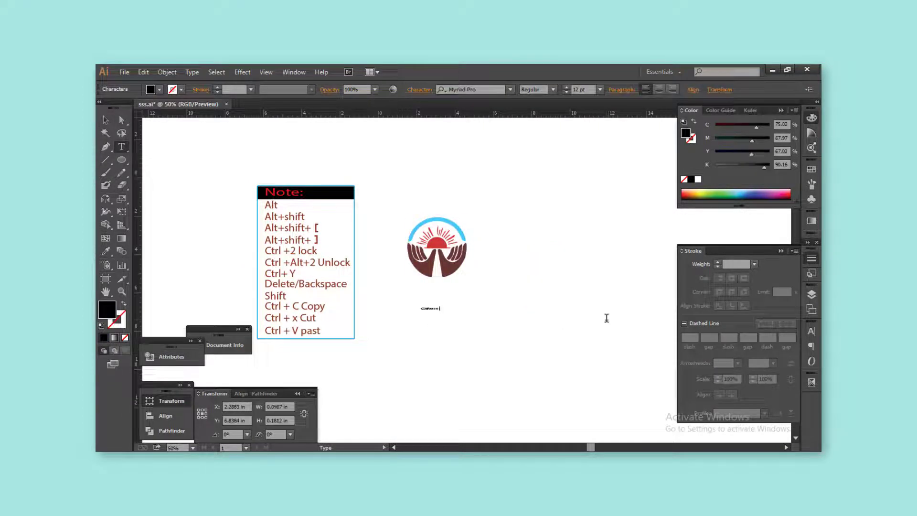
key("Escape")
mouse_move(445, 310)
left_mouse_down()
mouse_move(472, 308)
mouse_move(475, 285)
left_mouse_up()
key("ctrl+shift+a")
left_click(552, 90)
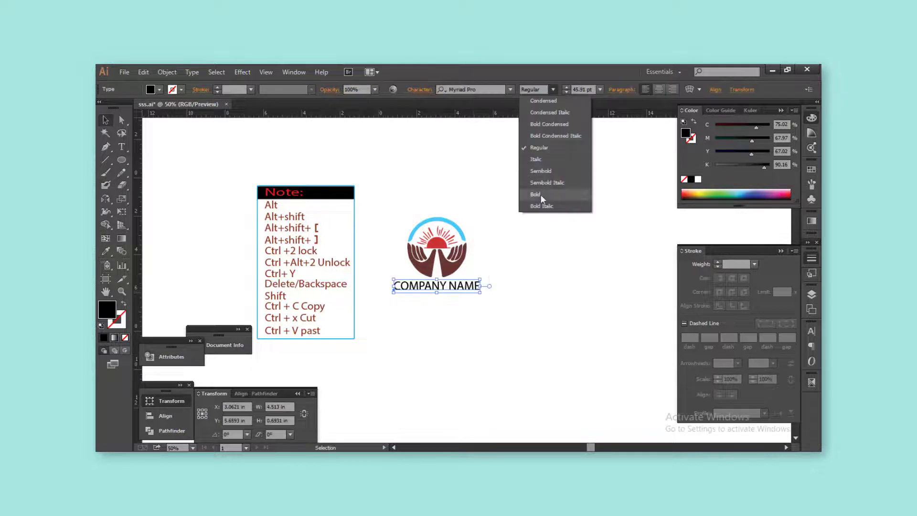
left_click(542, 196)
left_click(427, 247)
Step: Duplicate the name text below it, retype it as the grey 'SOLOGAN HERE' slogan, and position it
key("v")
key("ctrl+1")
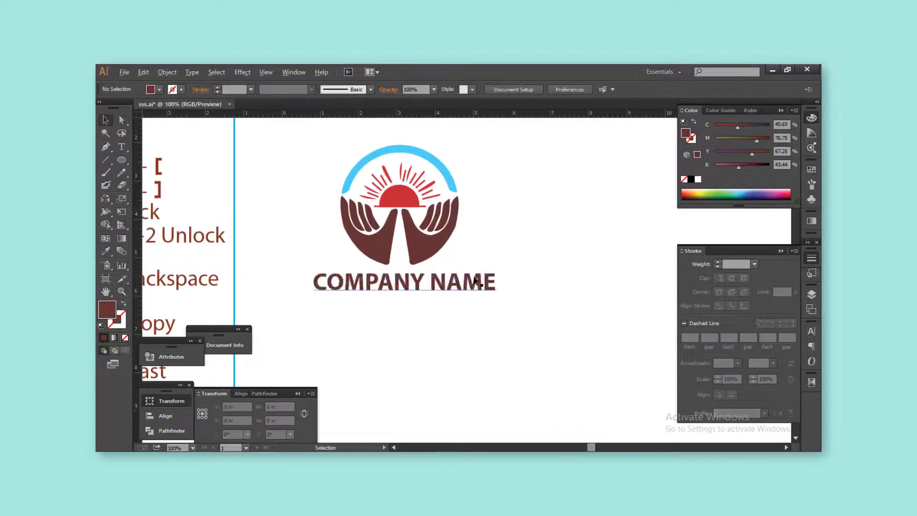
left_click_drag(445, 299, 446, 320)
triple_click(446, 320)
key("BackSpace")
type("SOLOGAN HERE")
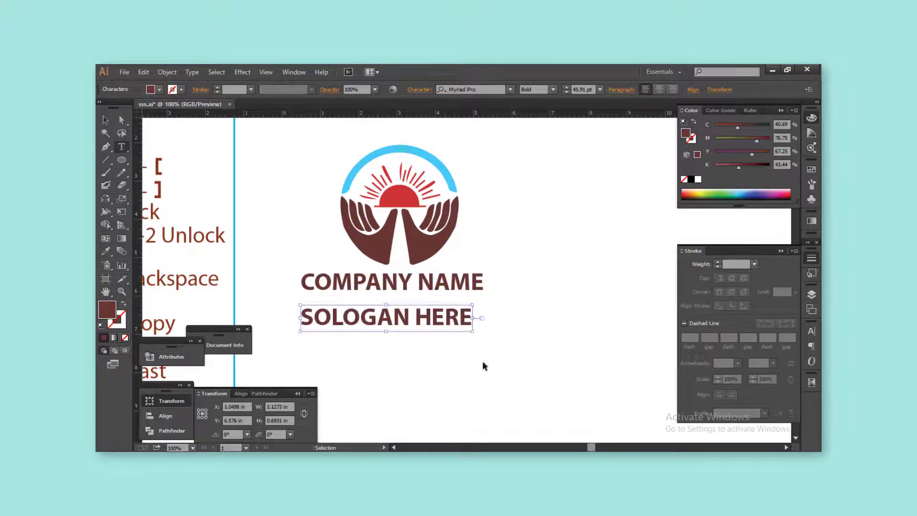
key("Escape")
mouse_move(423, 317)
left_mouse_down()
mouse_move(427, 307)
mouse_move(452, 318)
left_mouse_up()
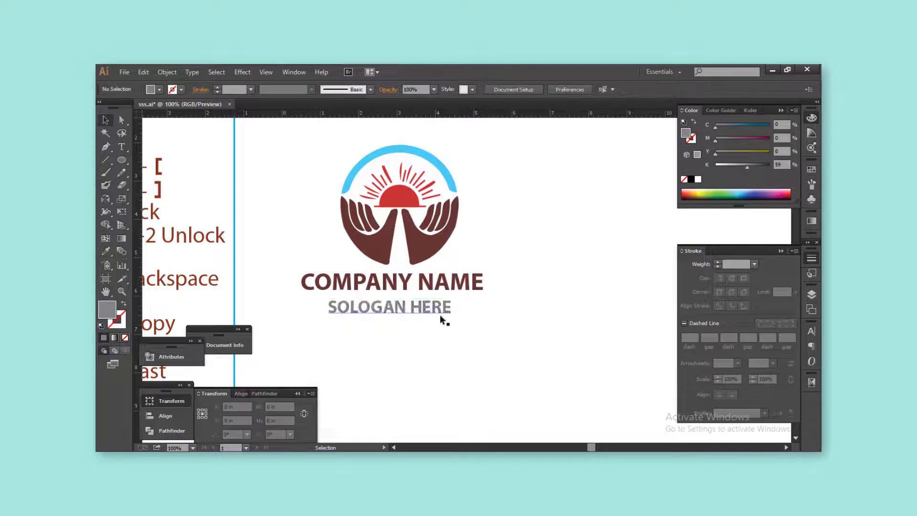
Step: Duplicate the whole logo with its text to the right and try a white fill on the copy's icon
key("ctrl+minus")
key("ctrl+a")
mouse_move(392, 266)
left_mouse_down()
mouse_move(376, 266)
mouse_move(528, 257)
left_mouse_up()
left_click(523, 239)
left_click(697, 179)
Step: Undo the white fill, lower the copy's text, and draw an outlined circle around its icon
key("ctrl+z")
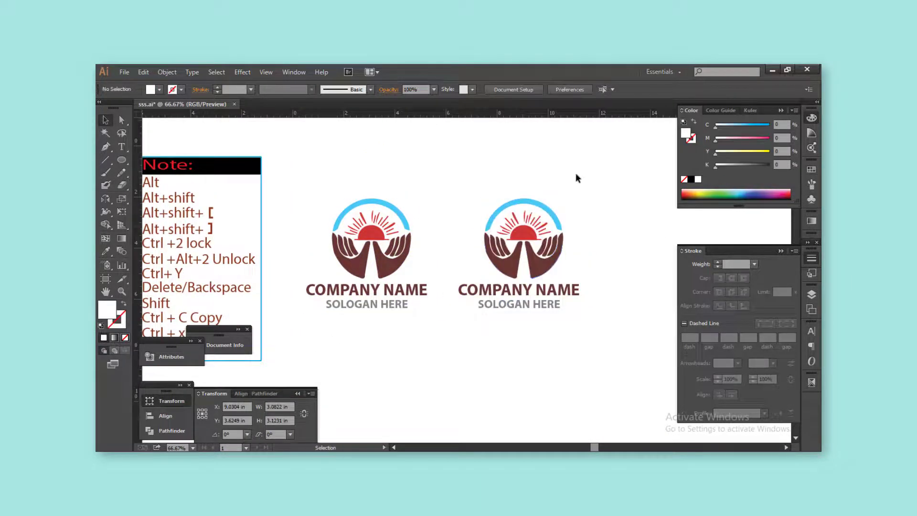
left_click(577, 179)
left_click_drag(523, 295, 524, 313)
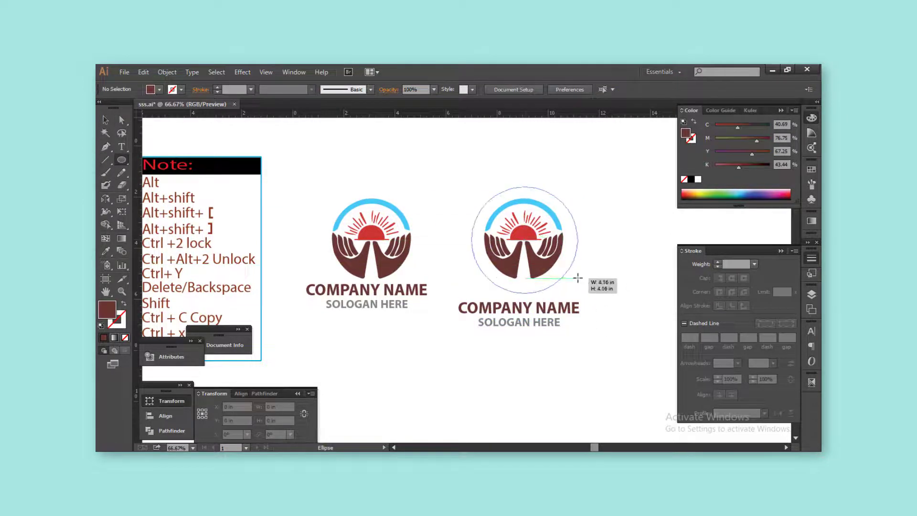
left_click_drag(578, 277, 578, 277)
key("shift+x")
left_click(718, 261)
Step: Duplicate the outlined-circle logo to a new spot
key("v")
key("ctrl+shift+a")
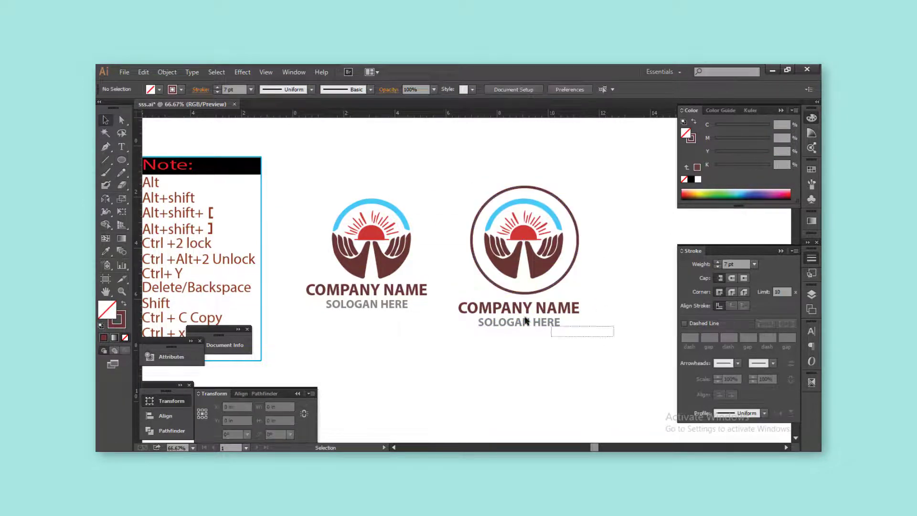
left_click_drag(525, 321, 458, 297)
key("Tab")
key("ctrl+minus")
left_click(502, 206, "shift")
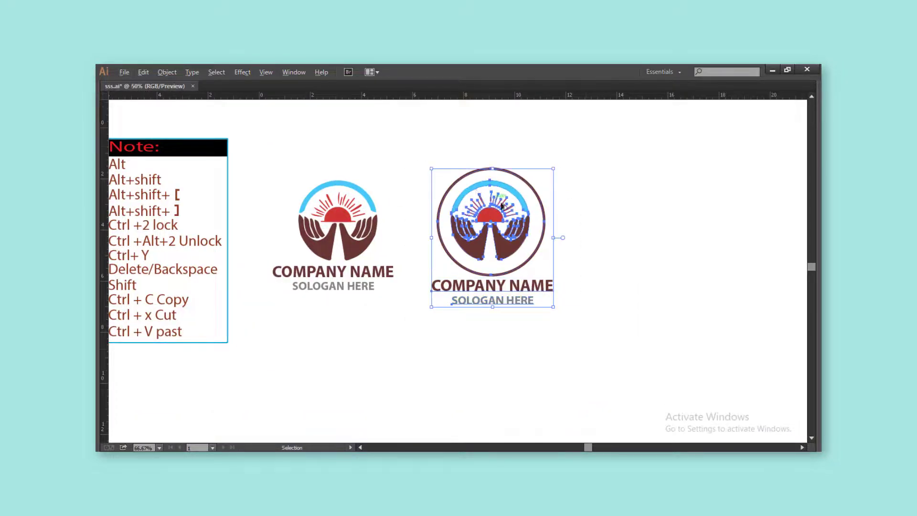
key("ctrl+minus")
mouse_move(501, 207)
left_mouse_down()
mouse_move(430, 282)
mouse_move(518, 225)
left_mouse_up()
key("Tab")
Step: Turn the new copy's circle into a solid black fill behind the logo art
left_click(480, 292)
key("shift+x")
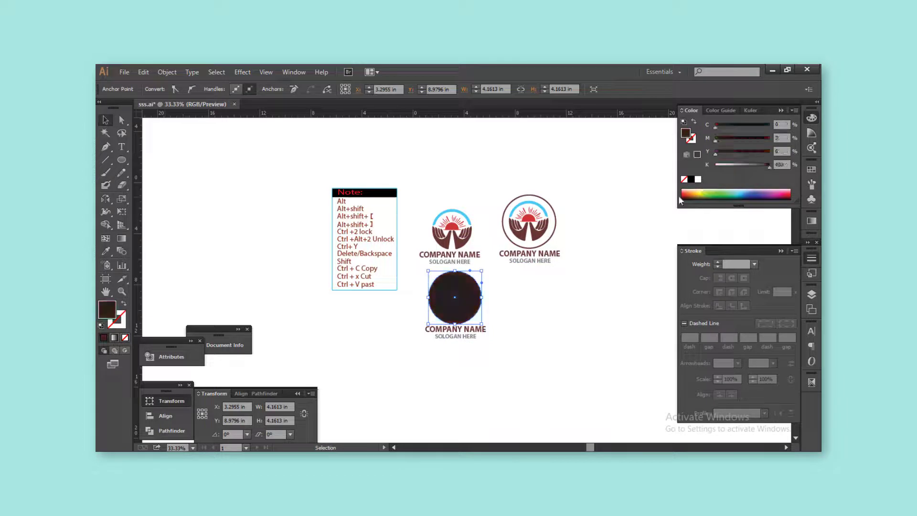
key("ctrl+shift+bracketleft")
left_click(691, 179)
left_click(515, 328)
Step: Arrange dark-circle logo lower left, outlined logo lower right, and original at top centre
scroll(520, 321, "up", 1, "alt")
left_click_drag(530, 367, 377, 286)
left_click(555, 293)
scroll(554, 296, "up", 1)
left_click_drag(564, 295, 474, 155)
scroll(535, 232, "down", 1, "alt")
left_click_drag(473, 291, 432, 292)
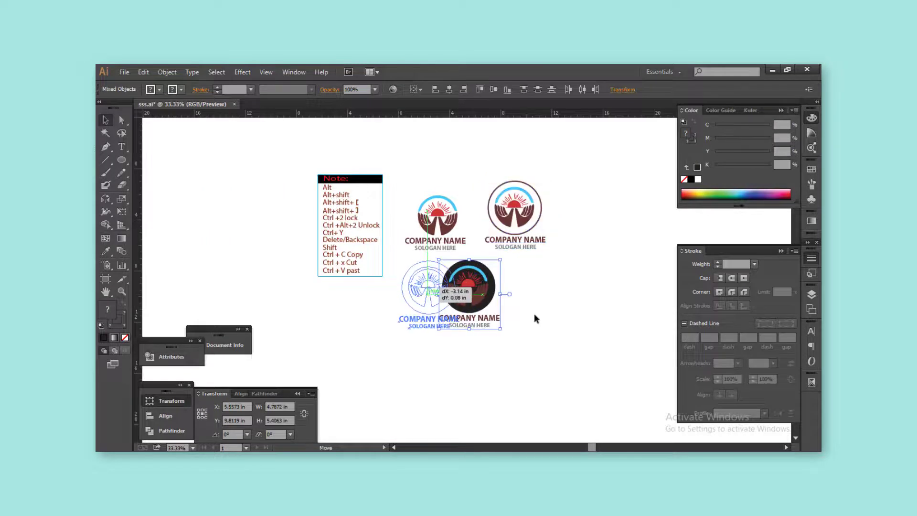
left_click_drag(533, 318, 530, 316)
left_click_drag(568, 303, 472, 167)
left_click_drag(534, 167, 531, 250)
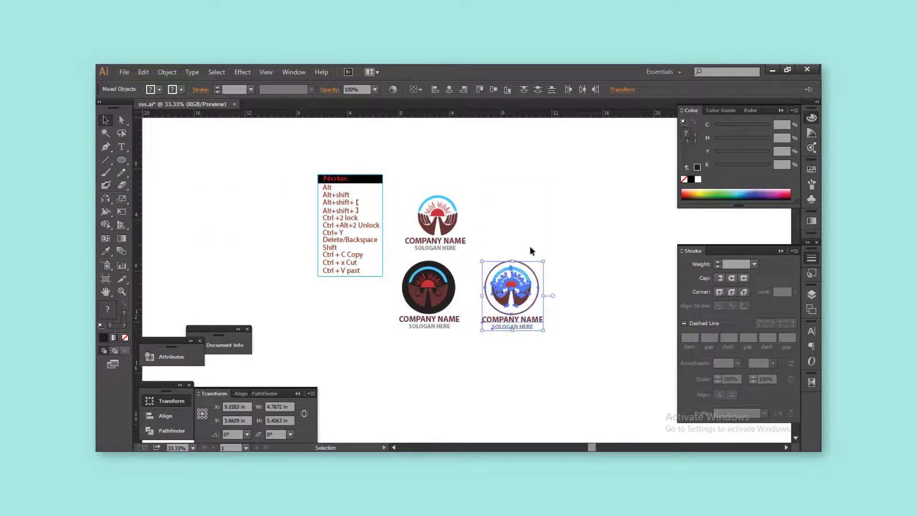
left_click_drag(458, 239, 496, 239)
Step: Colour the outlined logo's COMPANY NAME red and the dark-circle logo's blue
left_click(512, 319)
key("i")
left_click(518, 297)
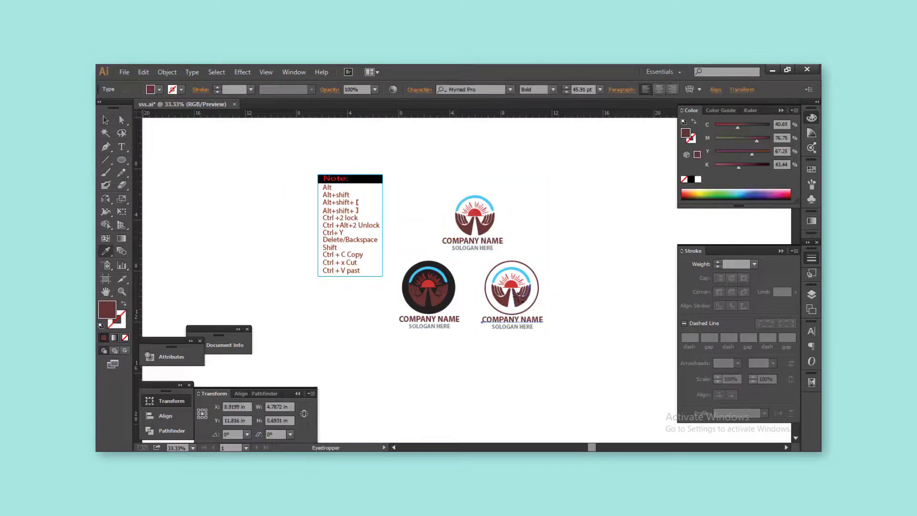
left_click(513, 285)
key("v")
left_click(429, 319)
scroll(439, 325, "up", 1, "alt")
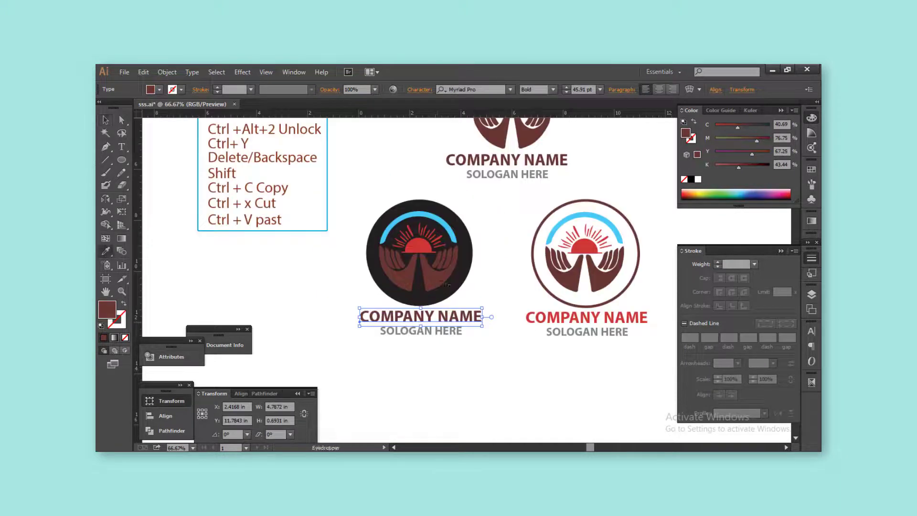
left_click(387, 225)
key("v")
left_click(488, 308)
scroll(488, 308, "down", 1, "alt")
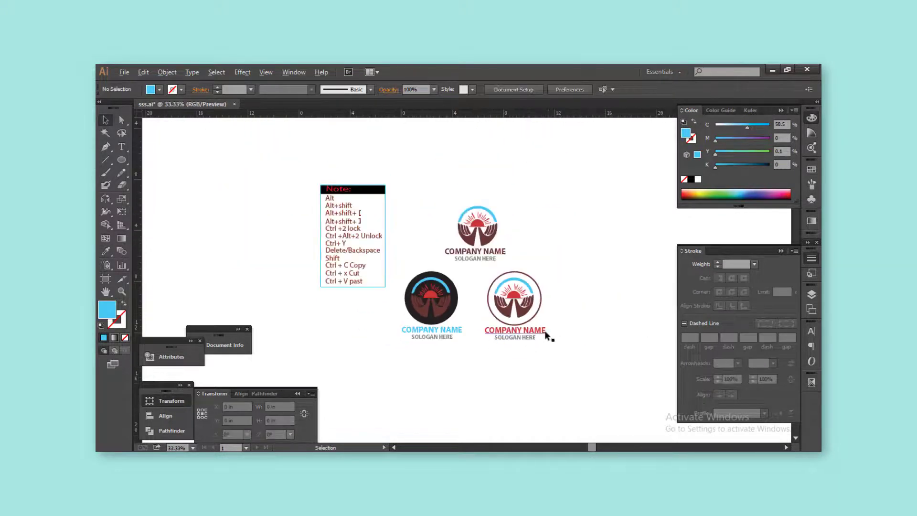
scroll(546, 334, "up", 1)
left_click(774, 250)
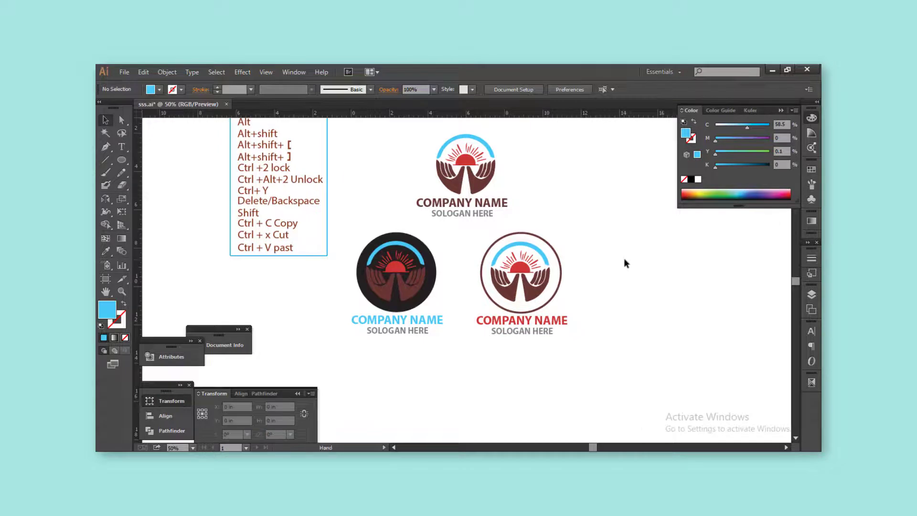
Step: Hide all panels and centre the three logo variations in the window
left_click_drag(623, 258, 614, 267)
key("Tab")
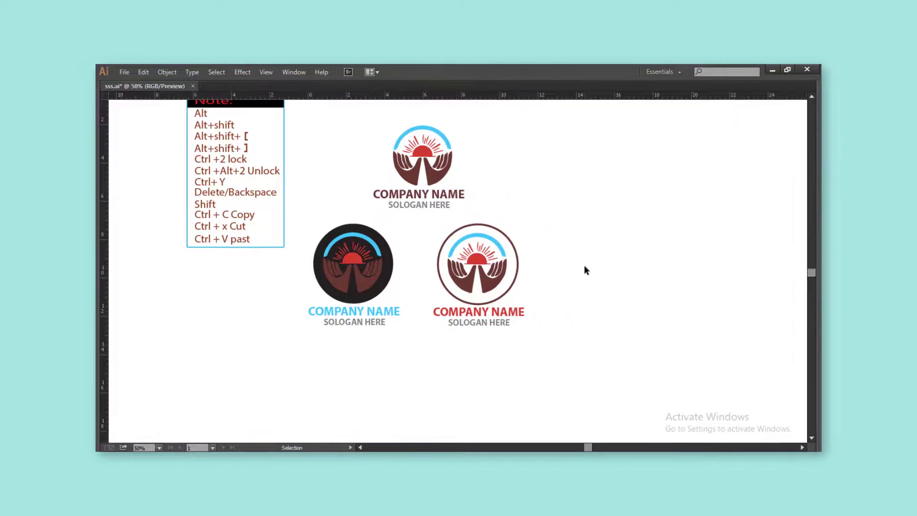
left_click_drag(573, 236, 581, 242)
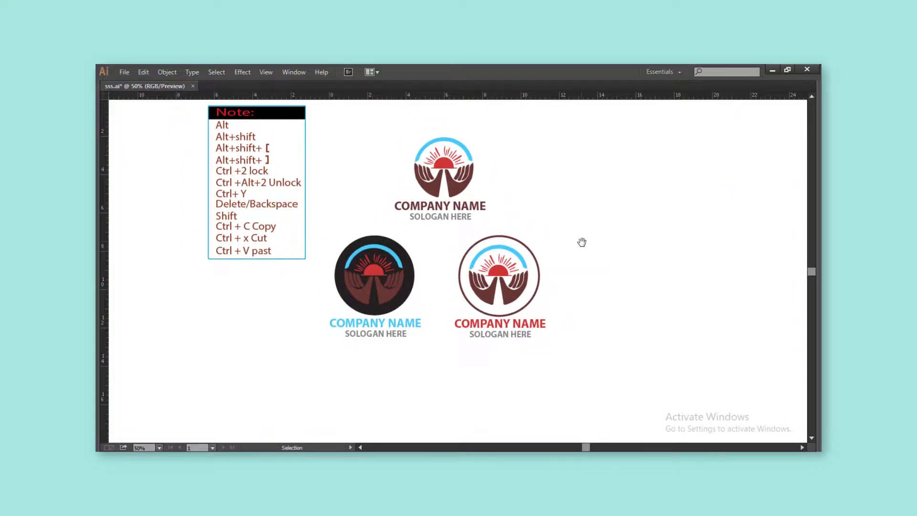